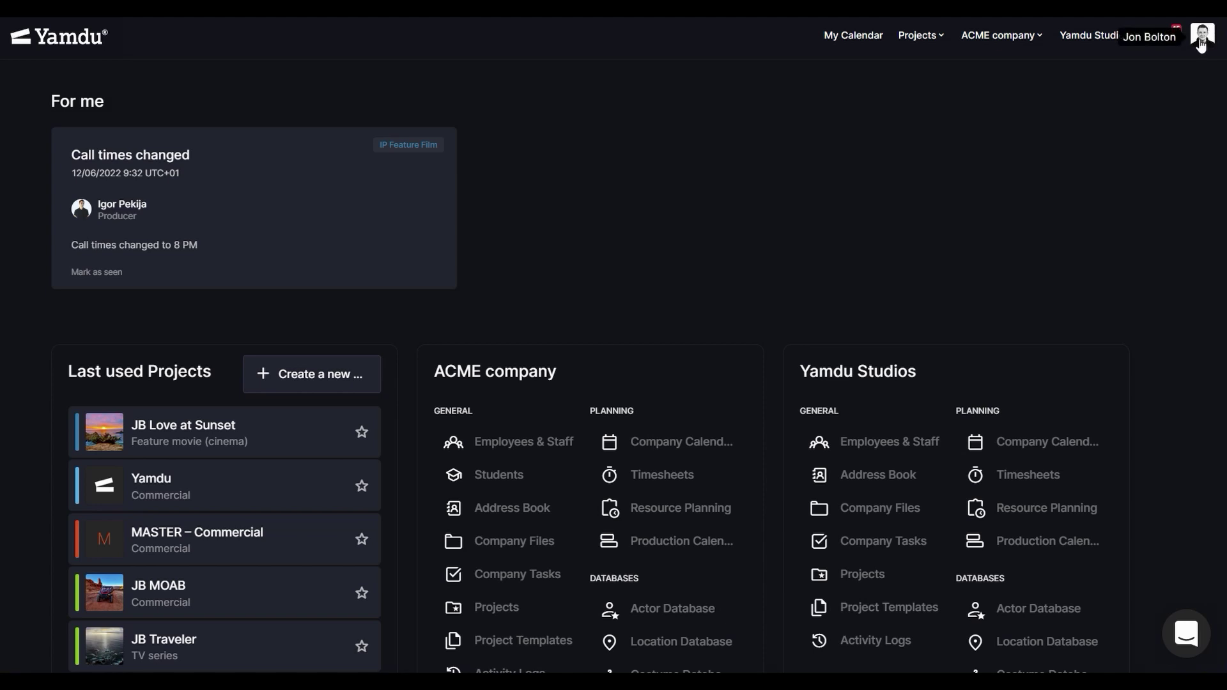
Go to User settings from the avatar menu and expand Profile to review contact and home address fields
left_click(1201, 43)
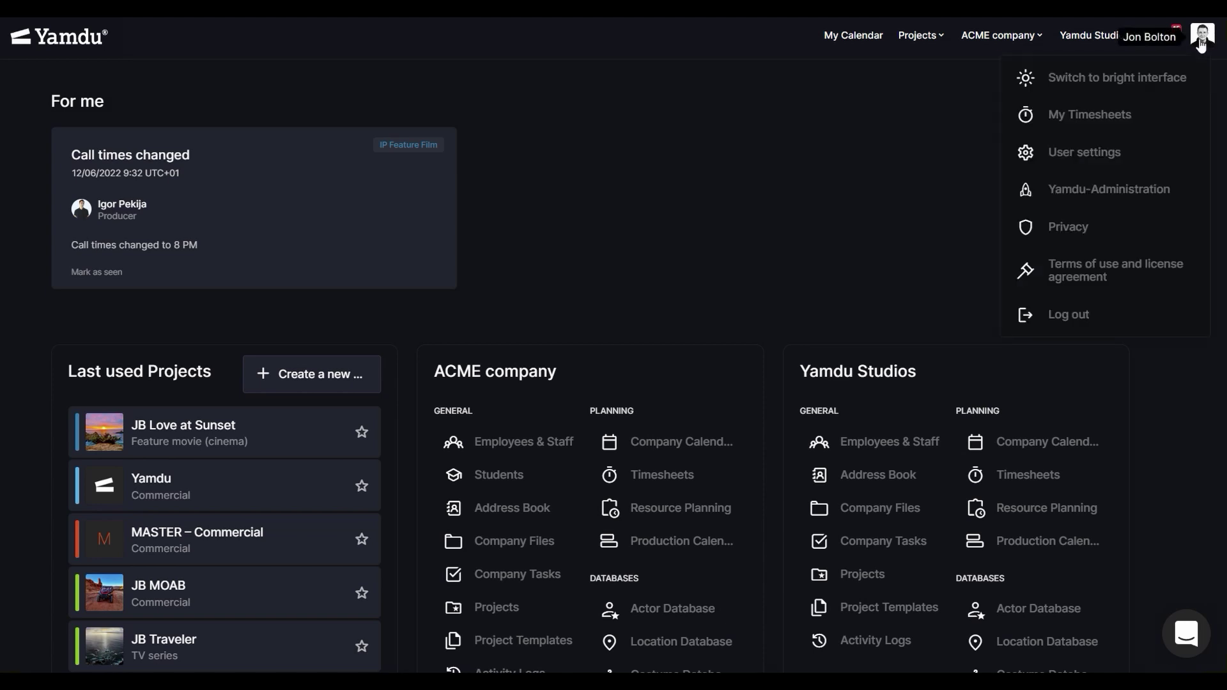
left_click(1118, 157)
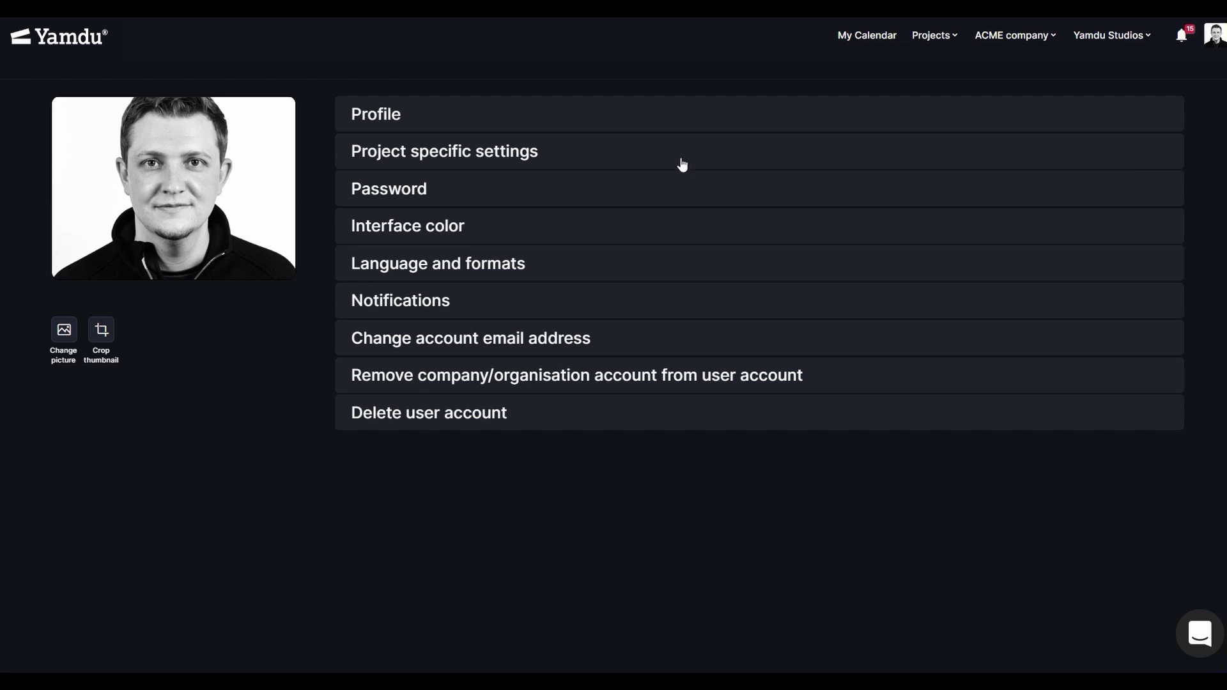
left_click(421, 118)
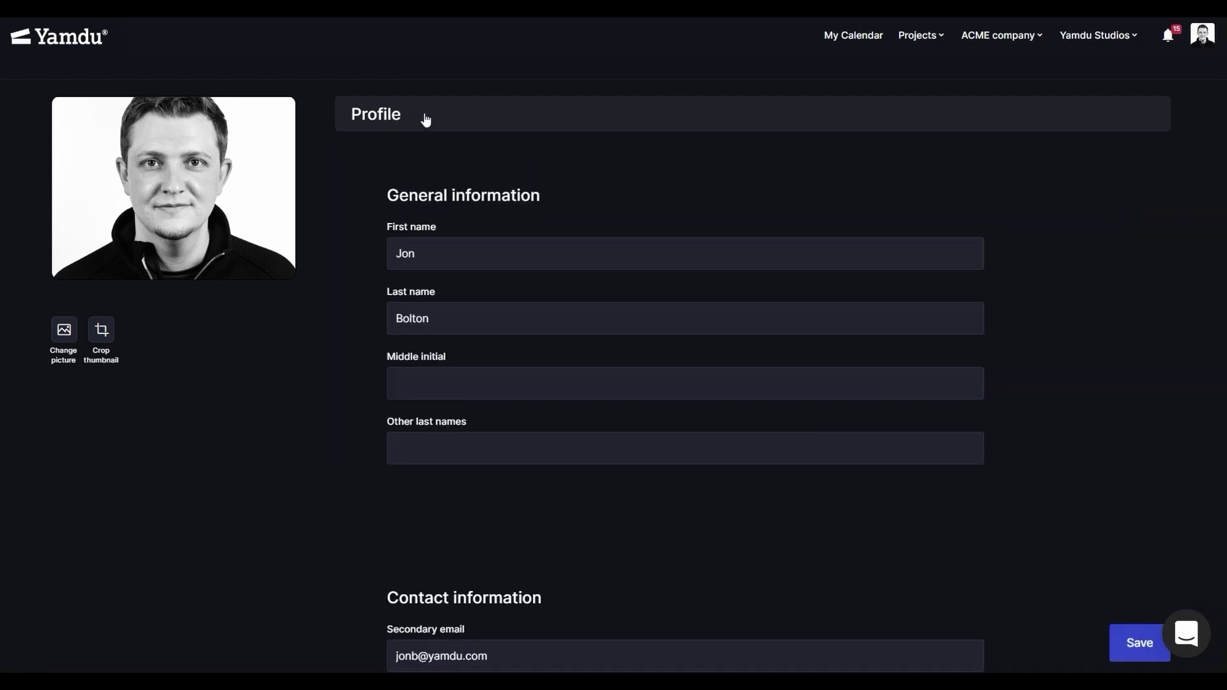
scroll(497, 160, "down", 2)
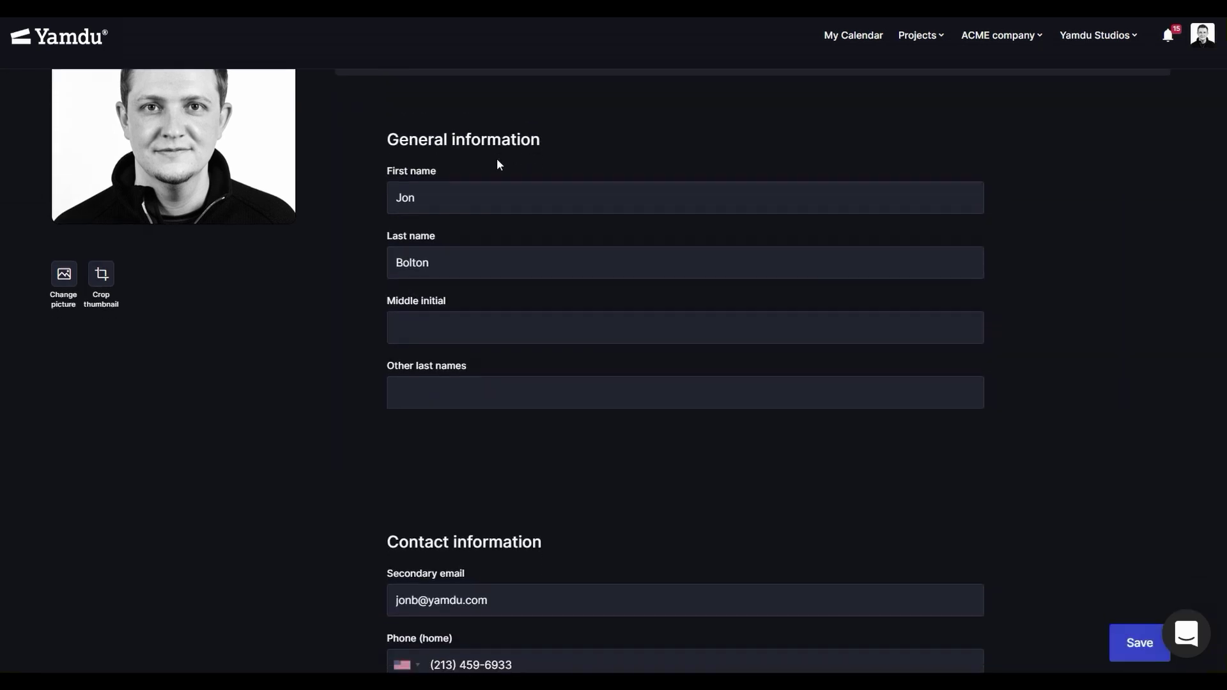
scroll(497, 165, "down", 3)
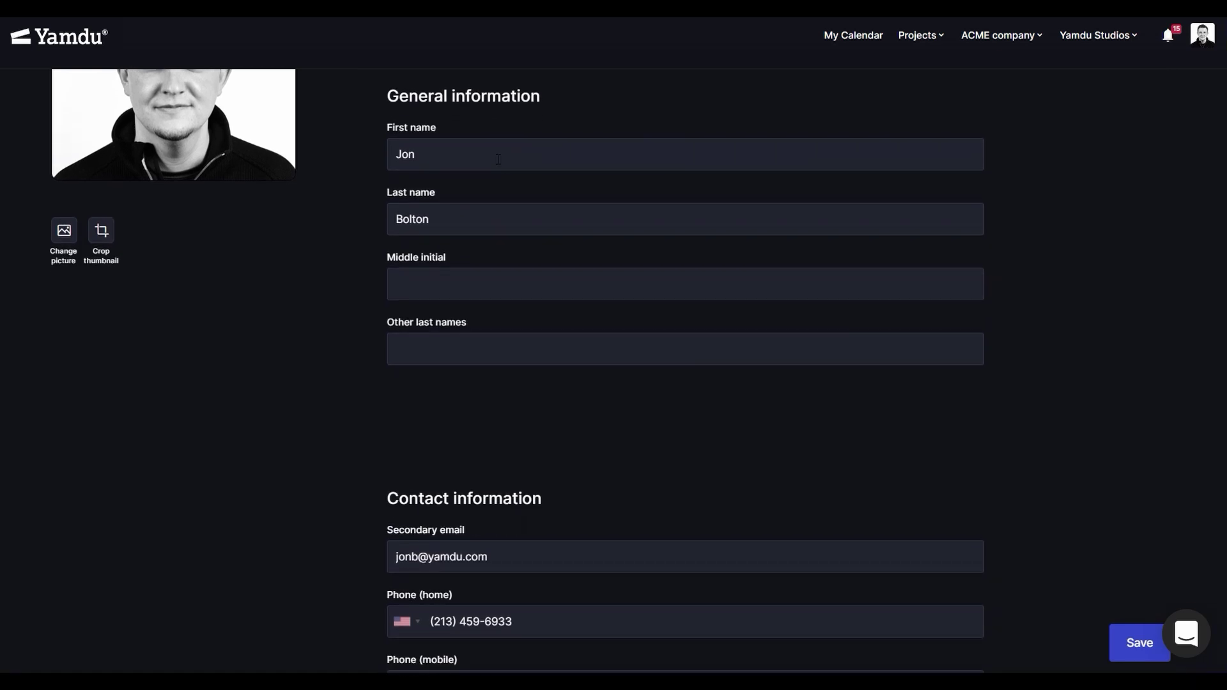
scroll(497, 160, "down", 10)
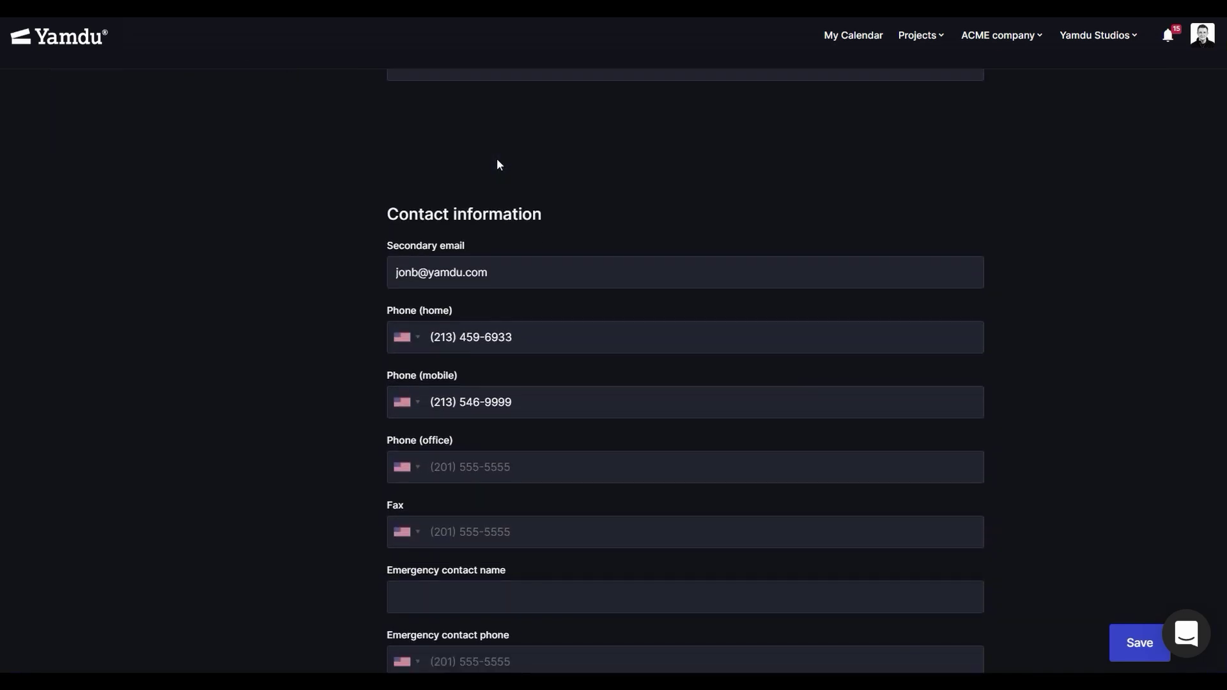
scroll(497, 161, "down", 20)
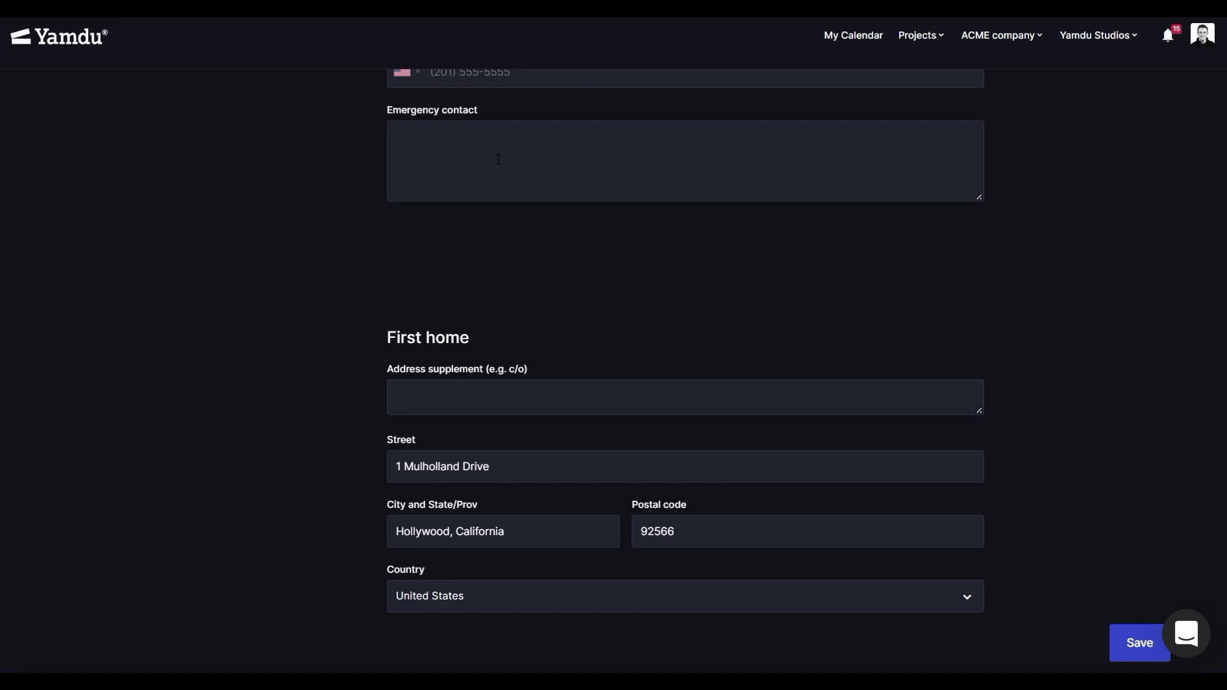
scroll(497, 159, "down", 15)
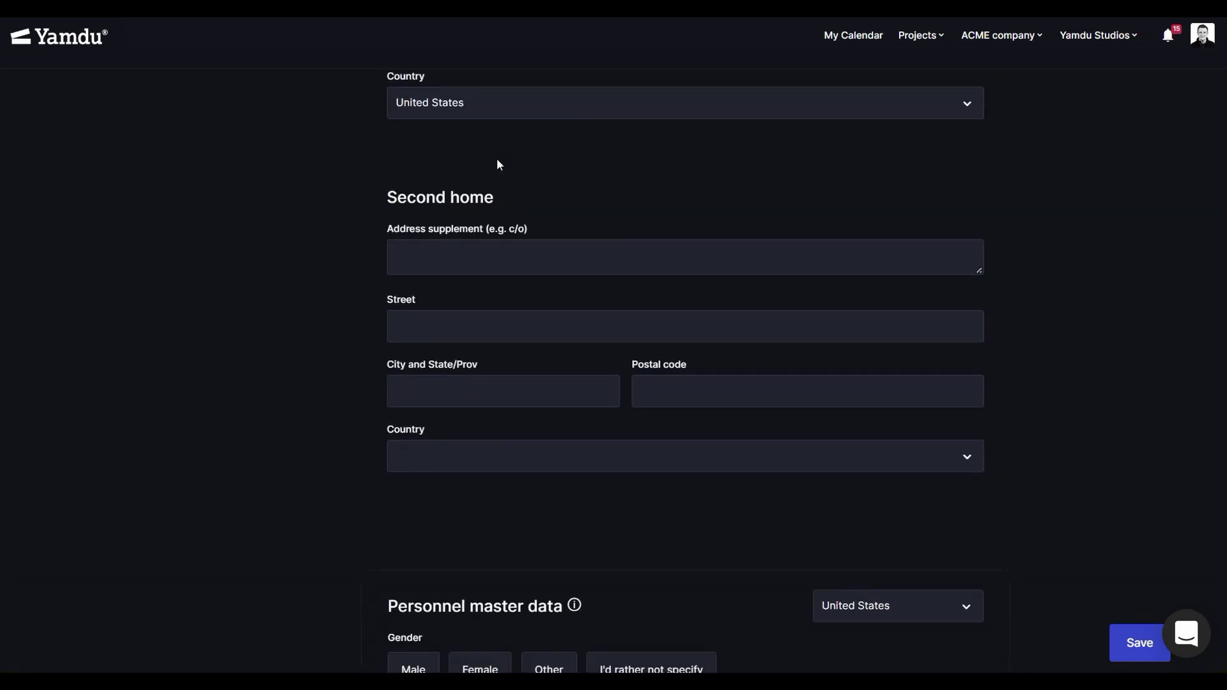
scroll(498, 160, "down", 7)
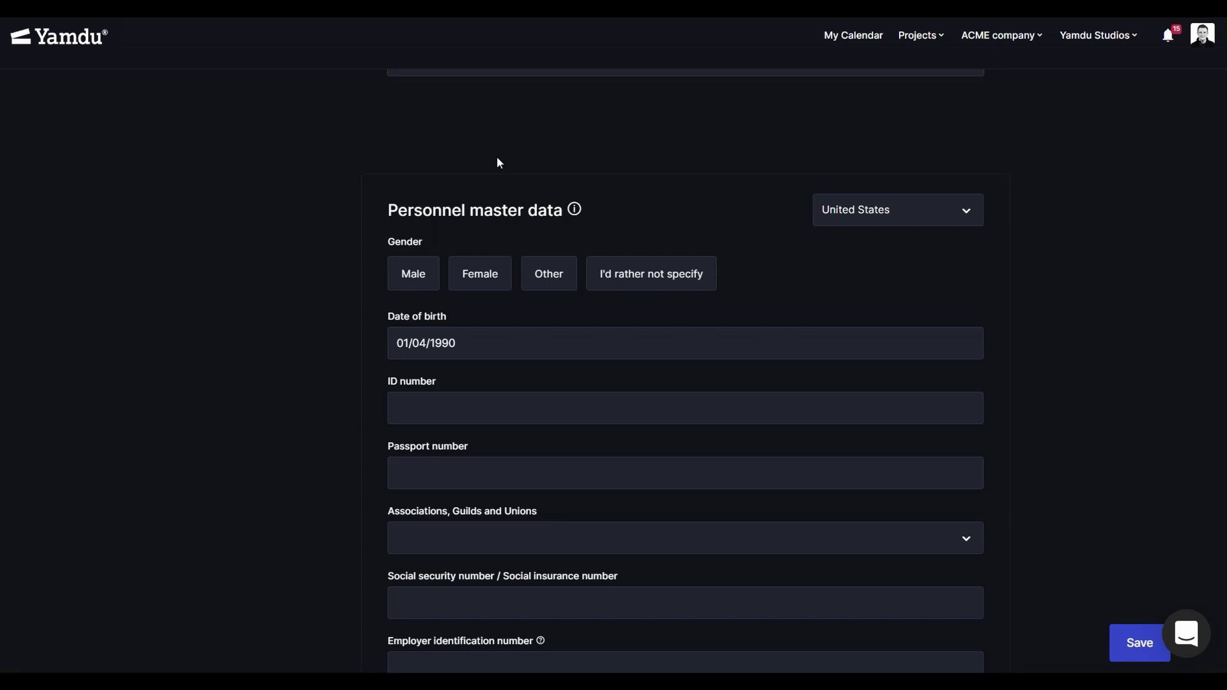
scroll(498, 161, "down", 2)
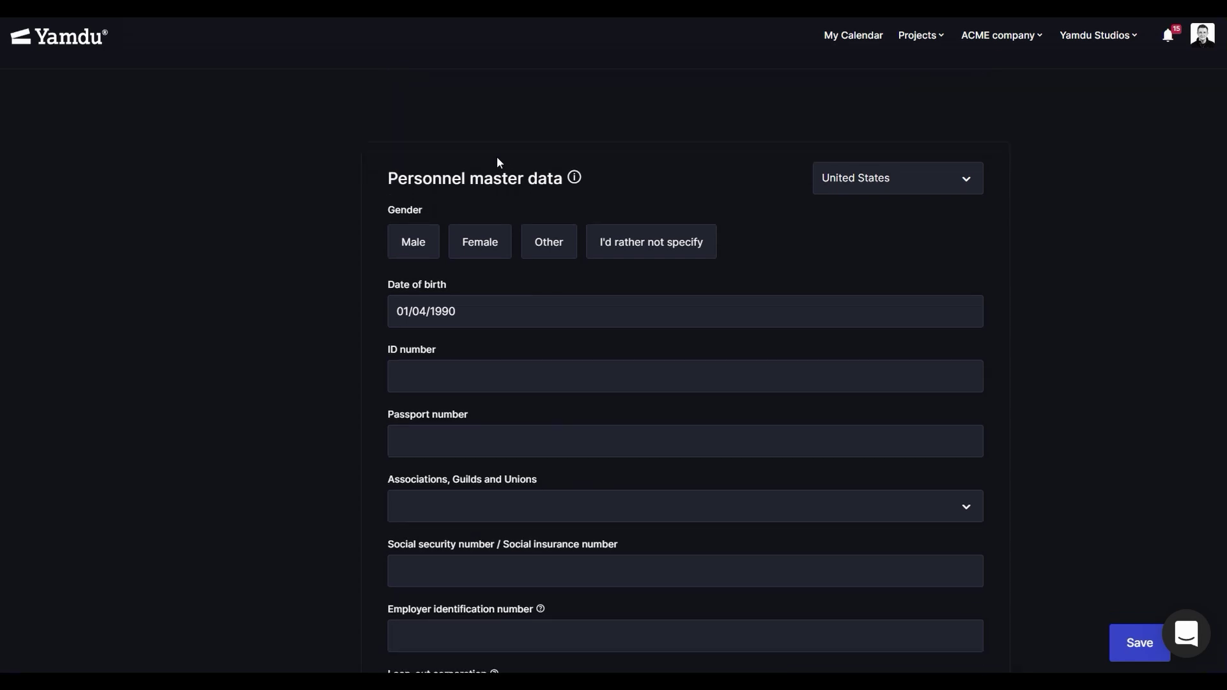
scroll(498, 156, "down", 1)
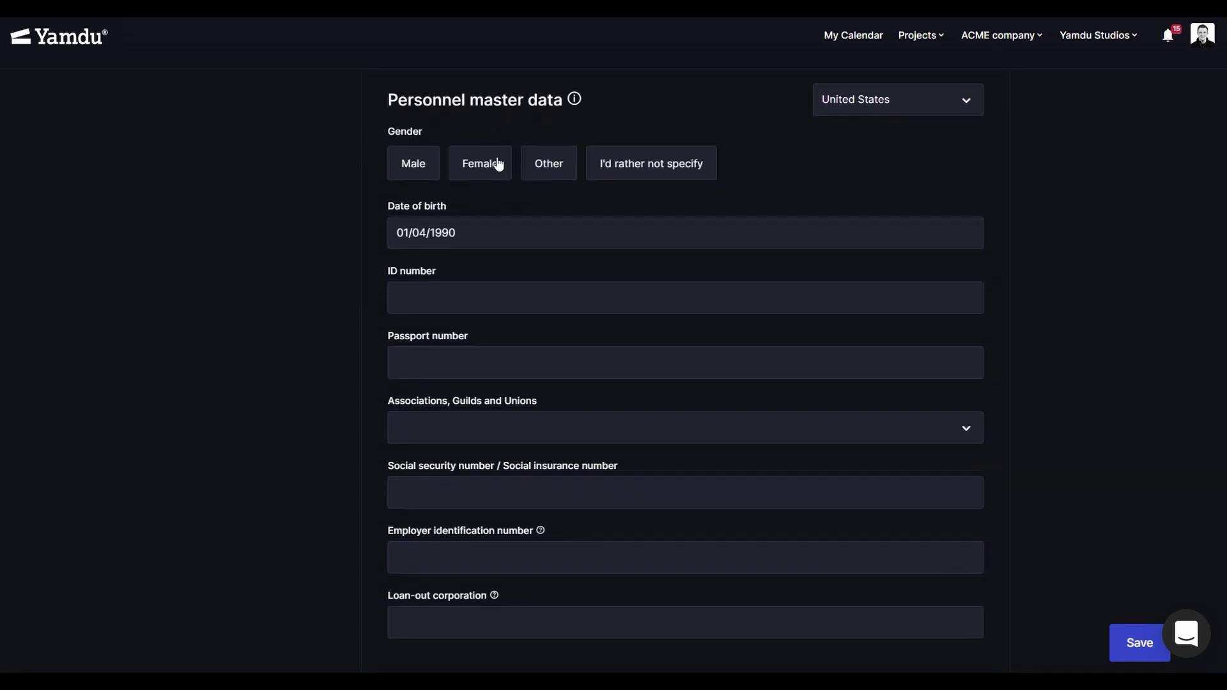
scroll(499, 160, "down", 1)
scroll(497, 158, "down", 1)
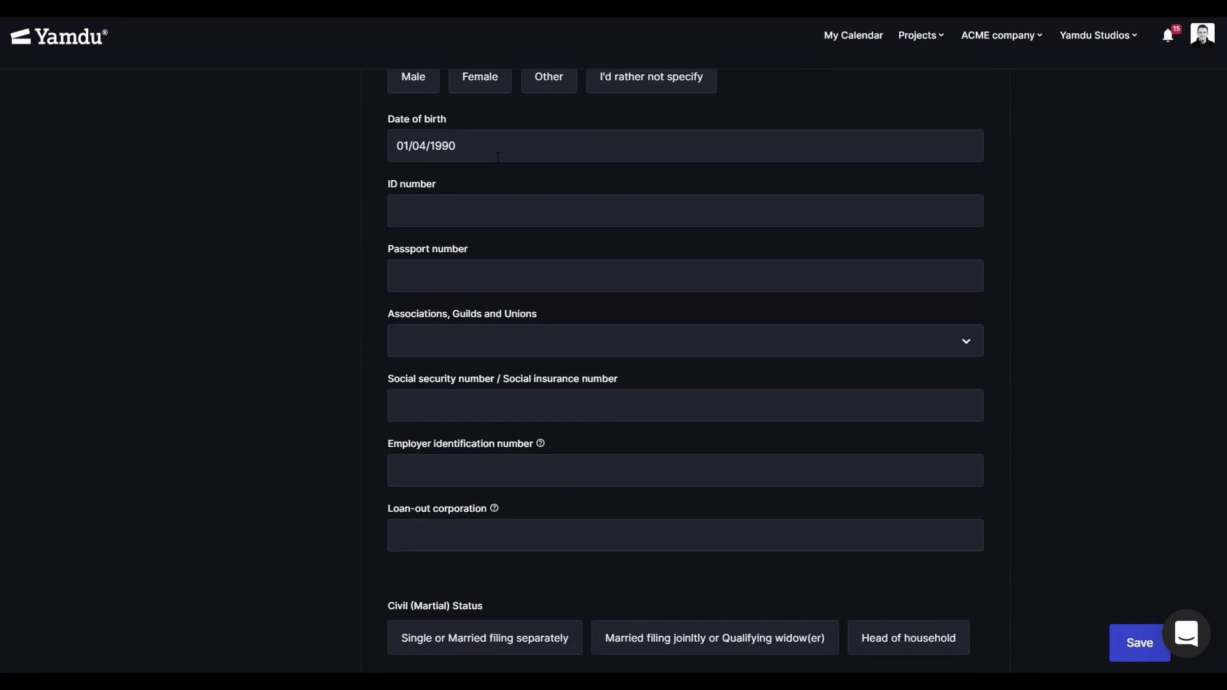
scroll(498, 157, "down", 1)
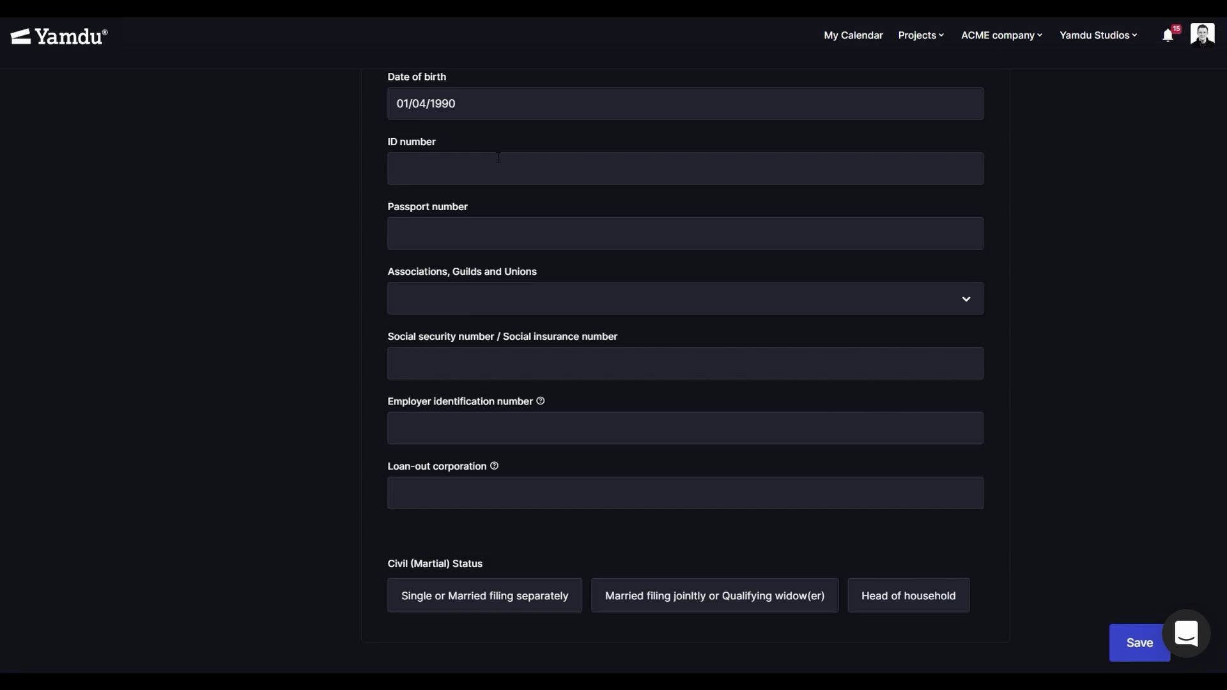
scroll(497, 156, "down", 2)
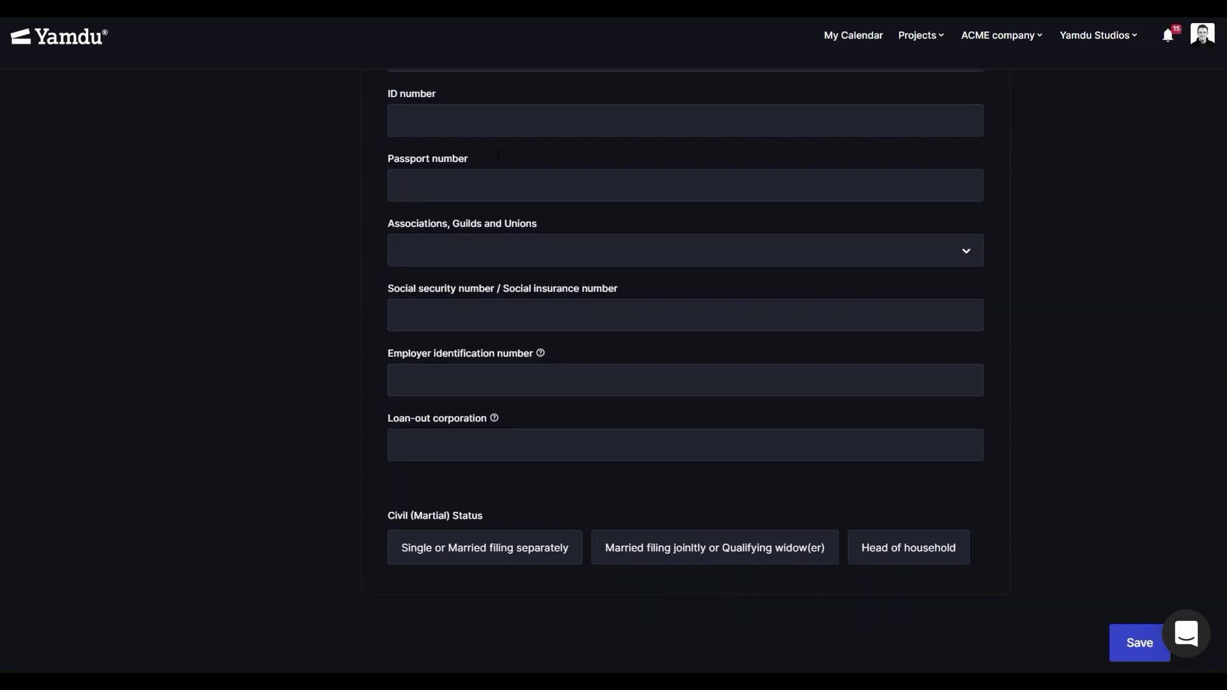
scroll(498, 156, "down", 1)
scroll(498, 160, "down", 3)
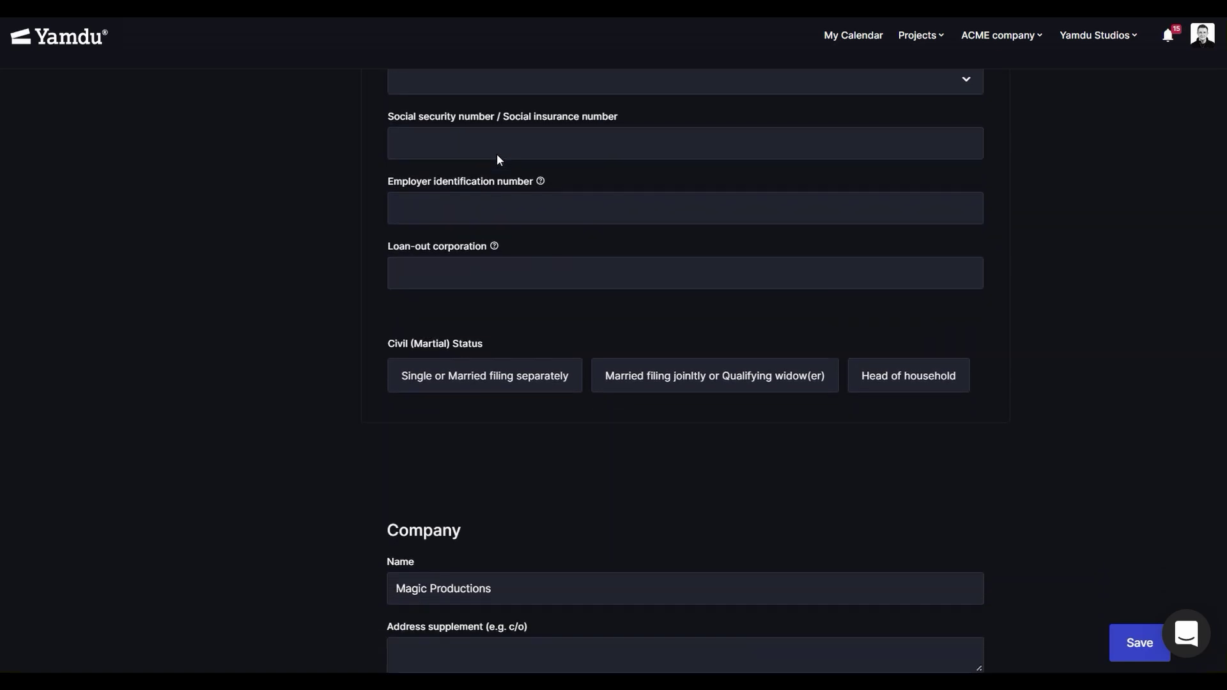
scroll(498, 159, "down", 1)
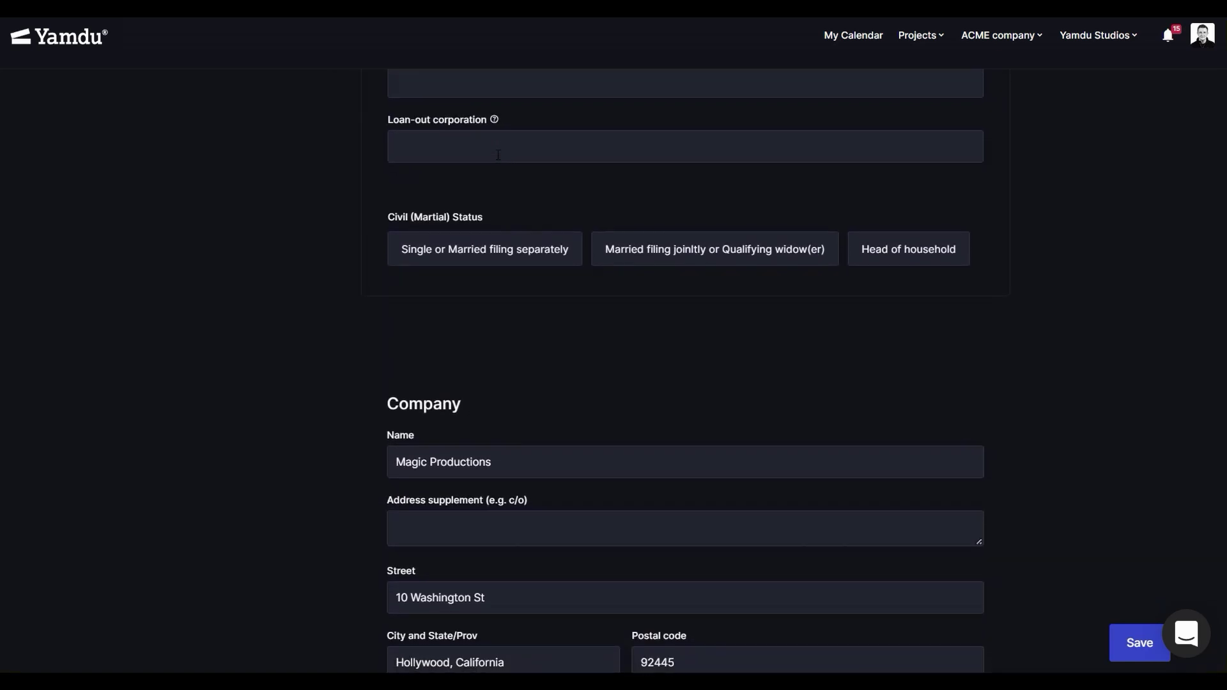
scroll(498, 158, "down", 3)
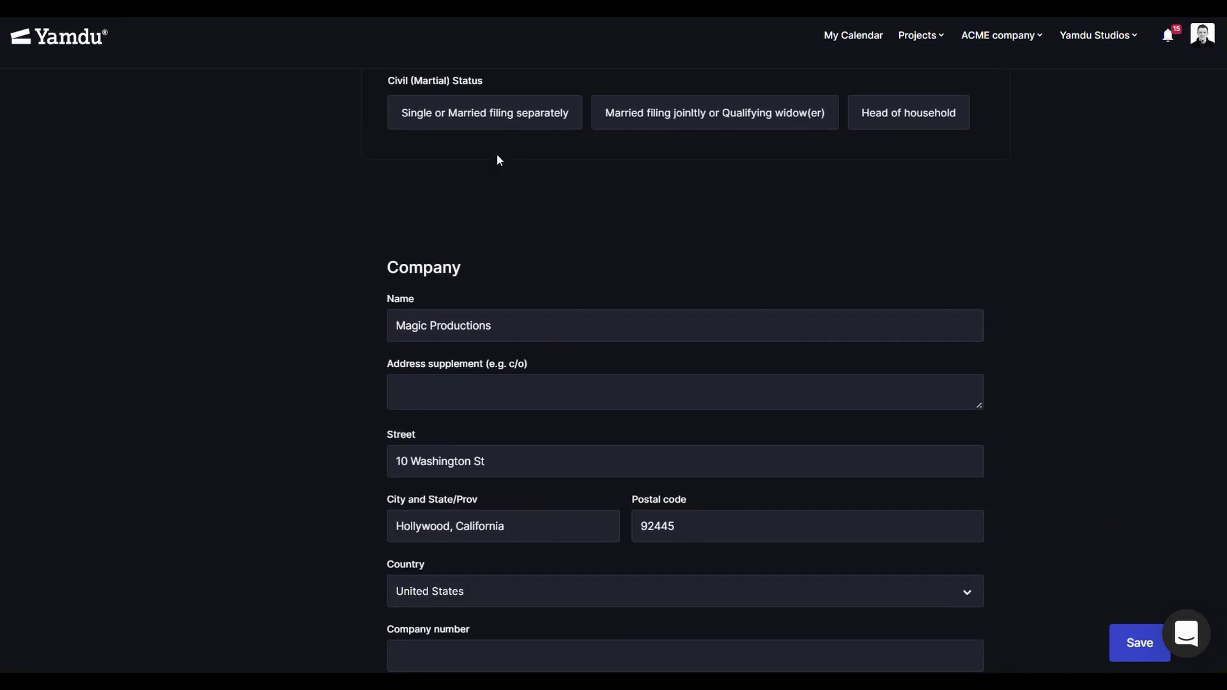
scroll(498, 159, "down", 5)
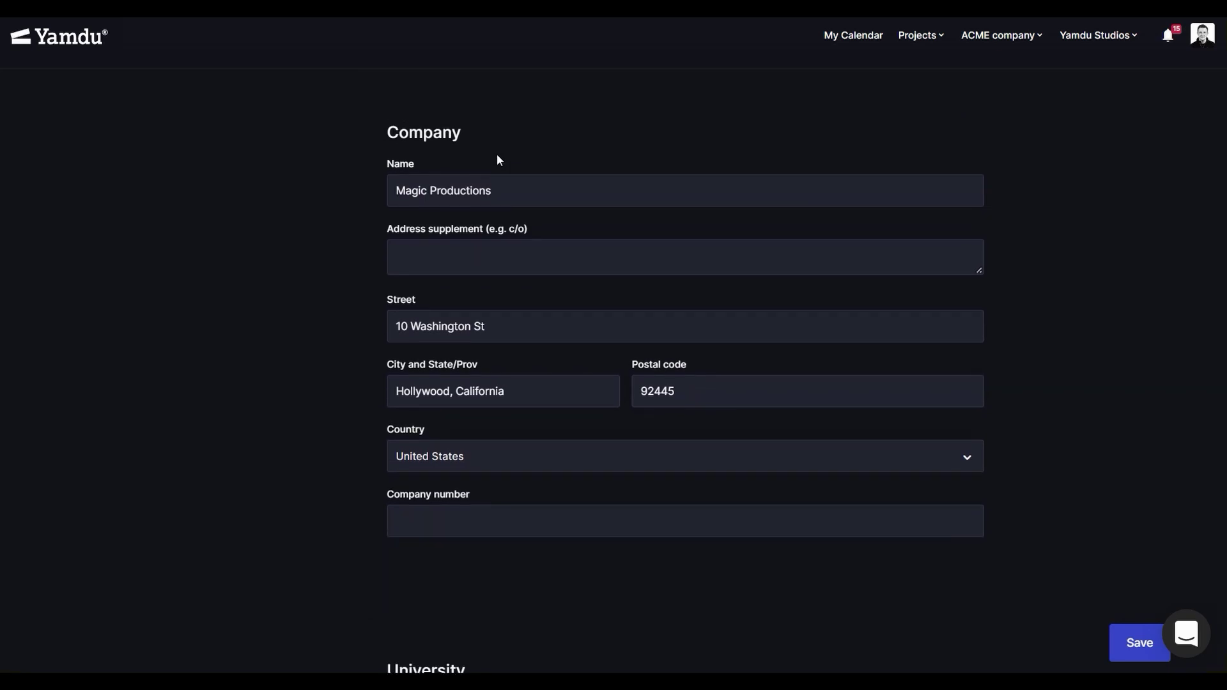
scroll(500, 160, "down", 3)
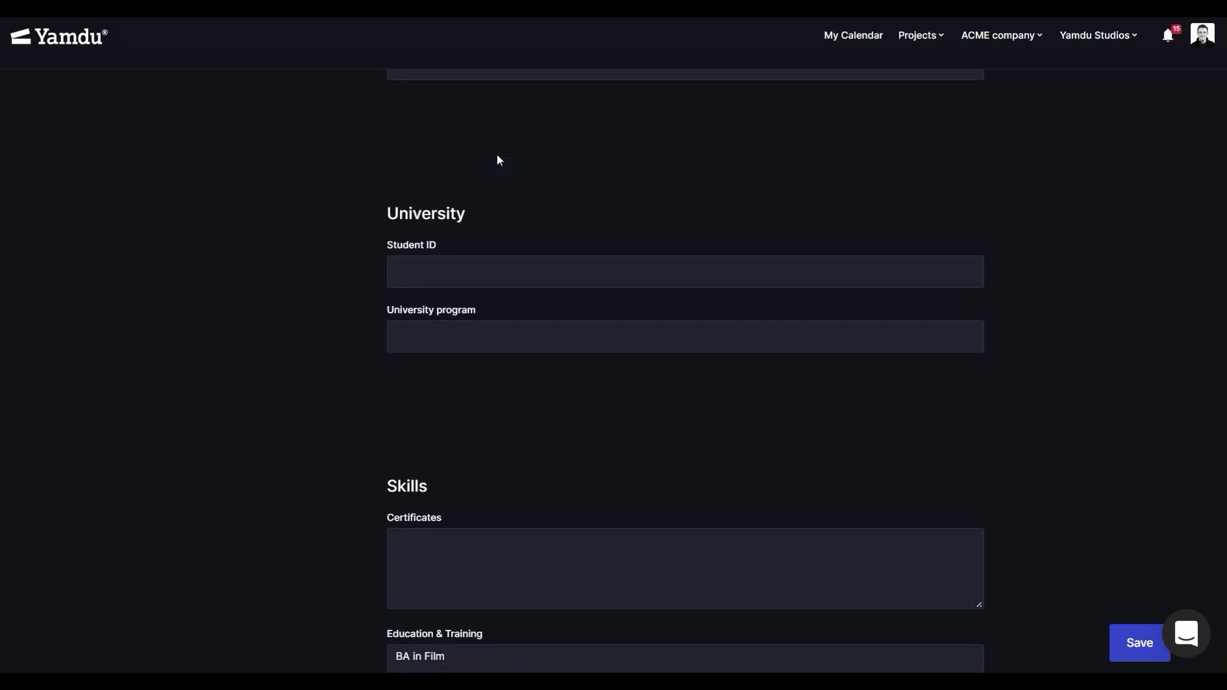
scroll(499, 159, "down", 1)
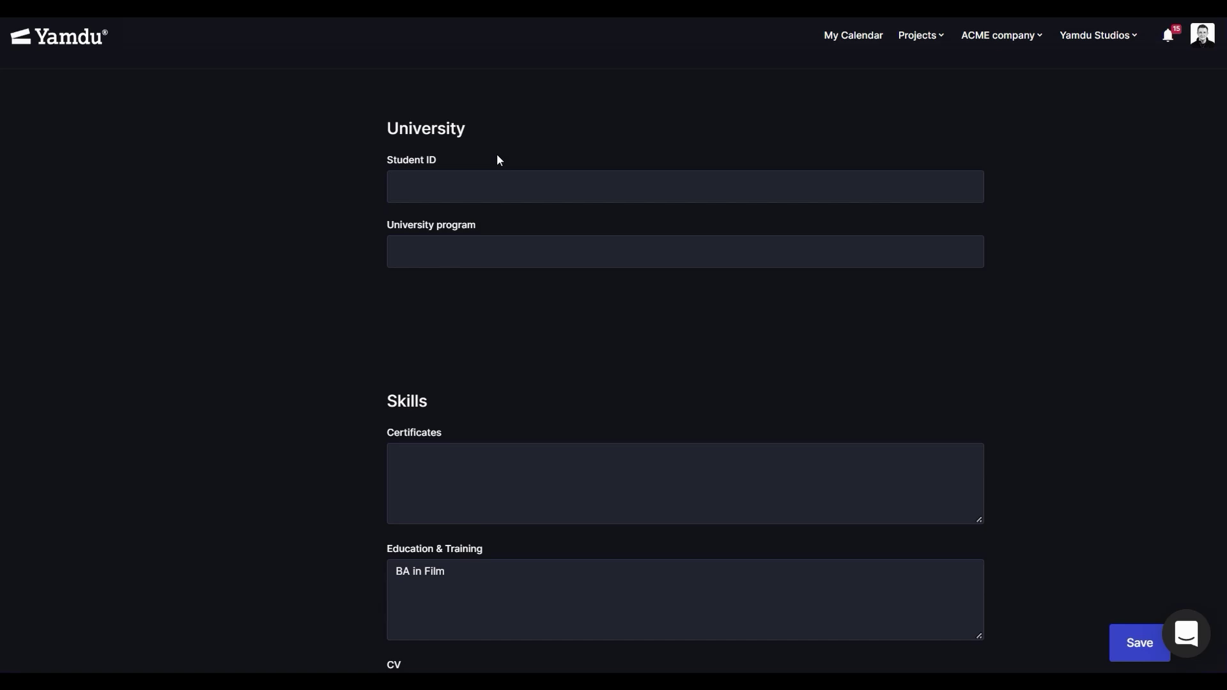
scroll(500, 160, "down", 3)
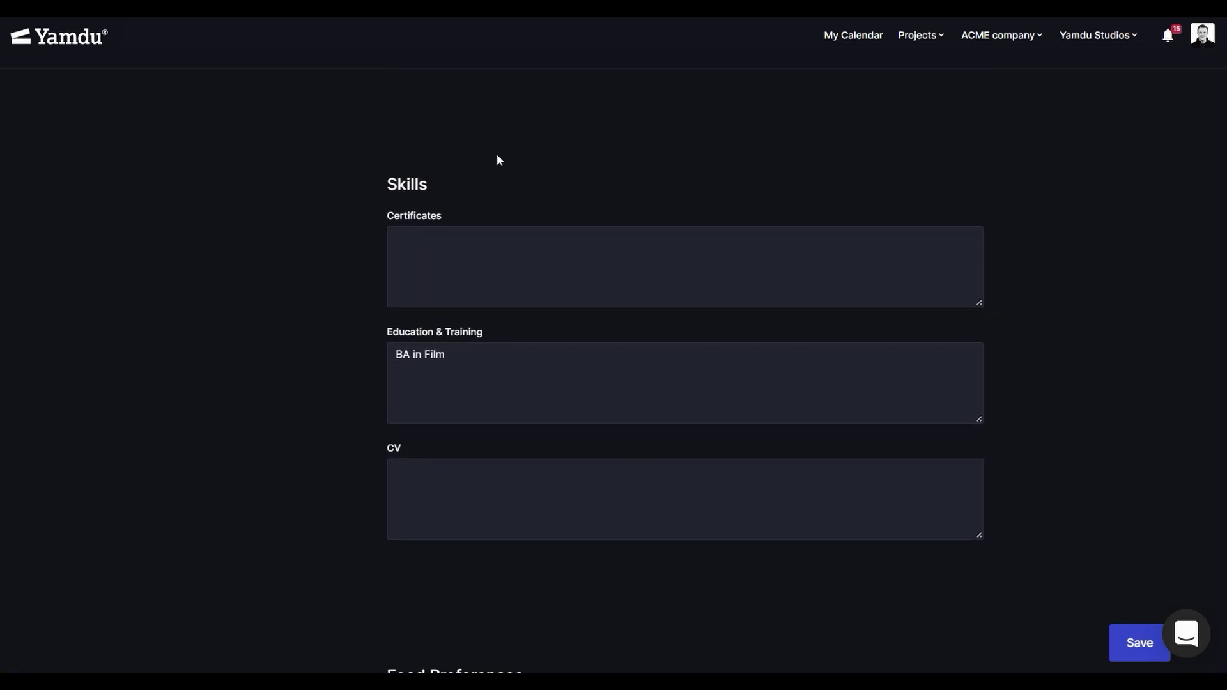
scroll(499, 159, "down", 2)
scroll(499, 160, "down", 4)
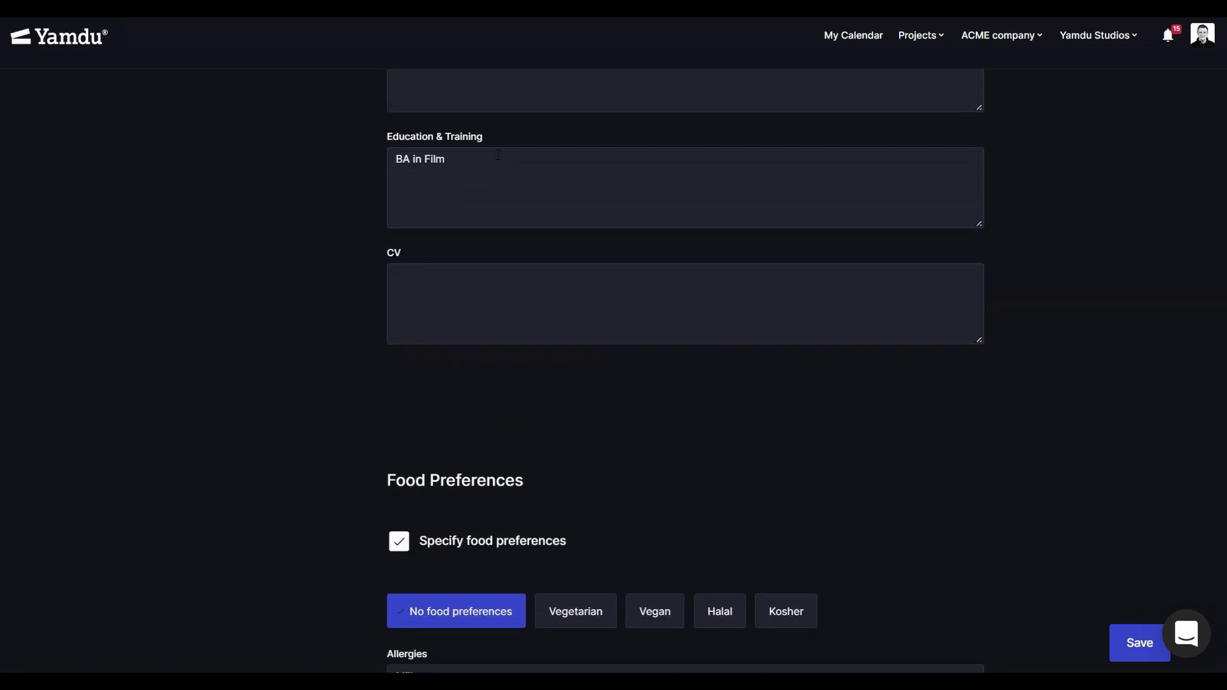
scroll(498, 155, "down", 1)
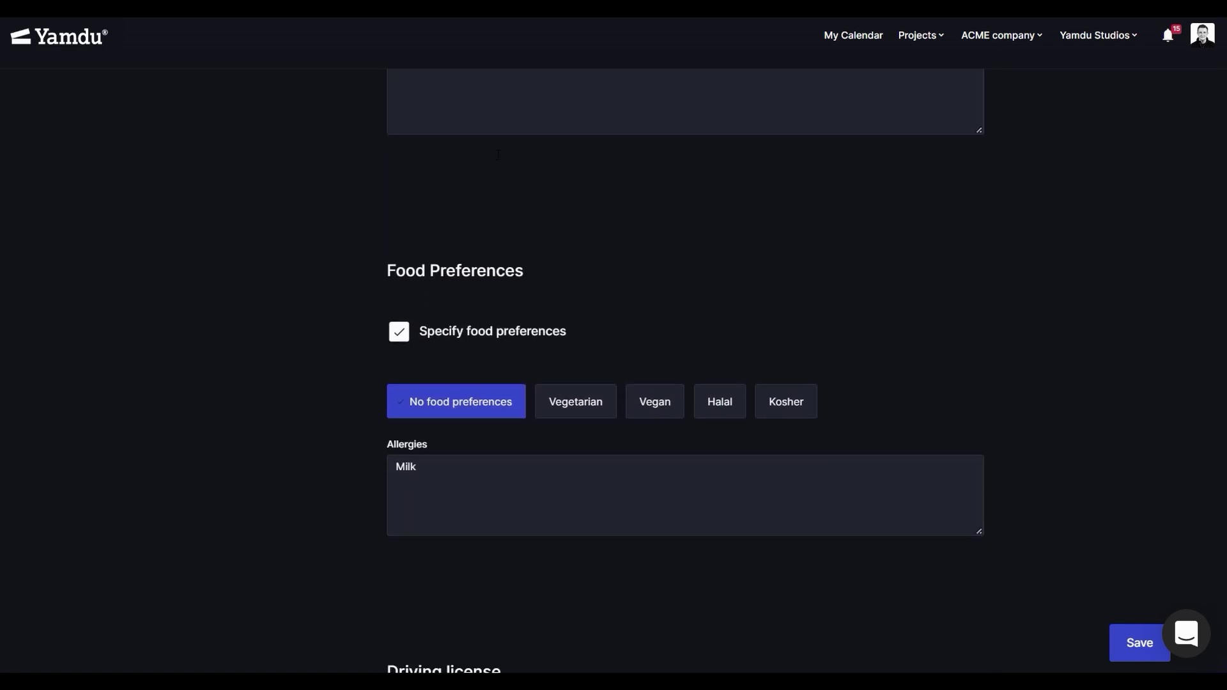
scroll(500, 159, "down", 2)
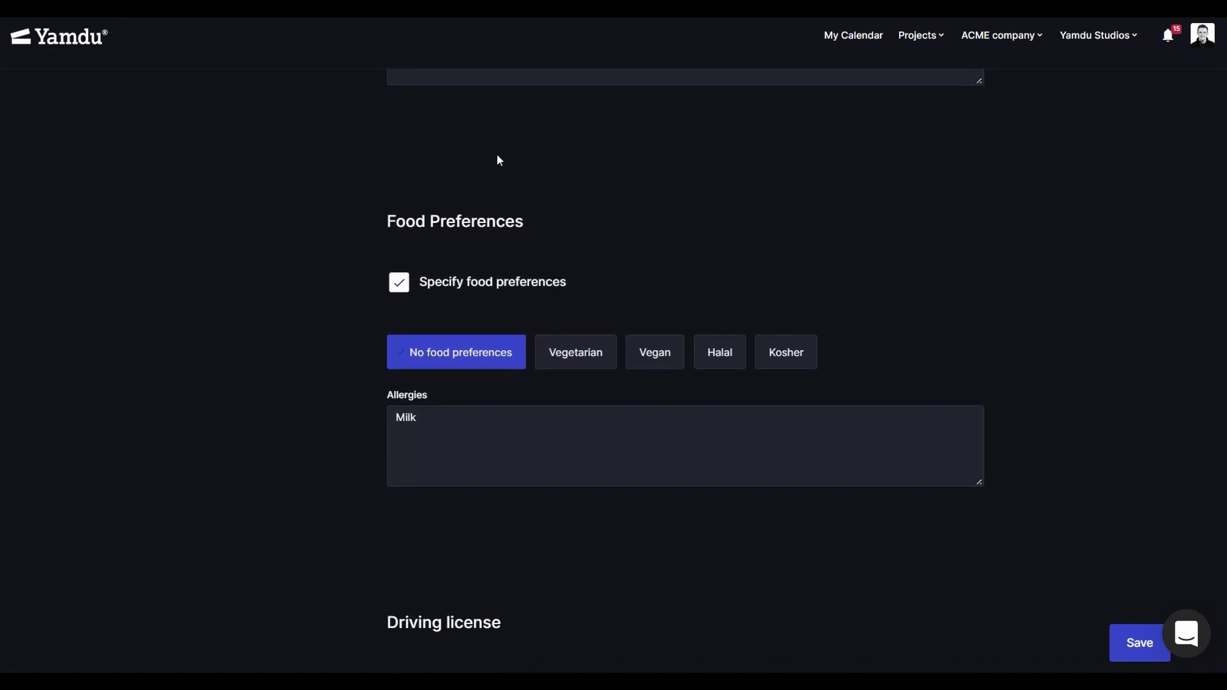
scroll(499, 160, "down", 2)
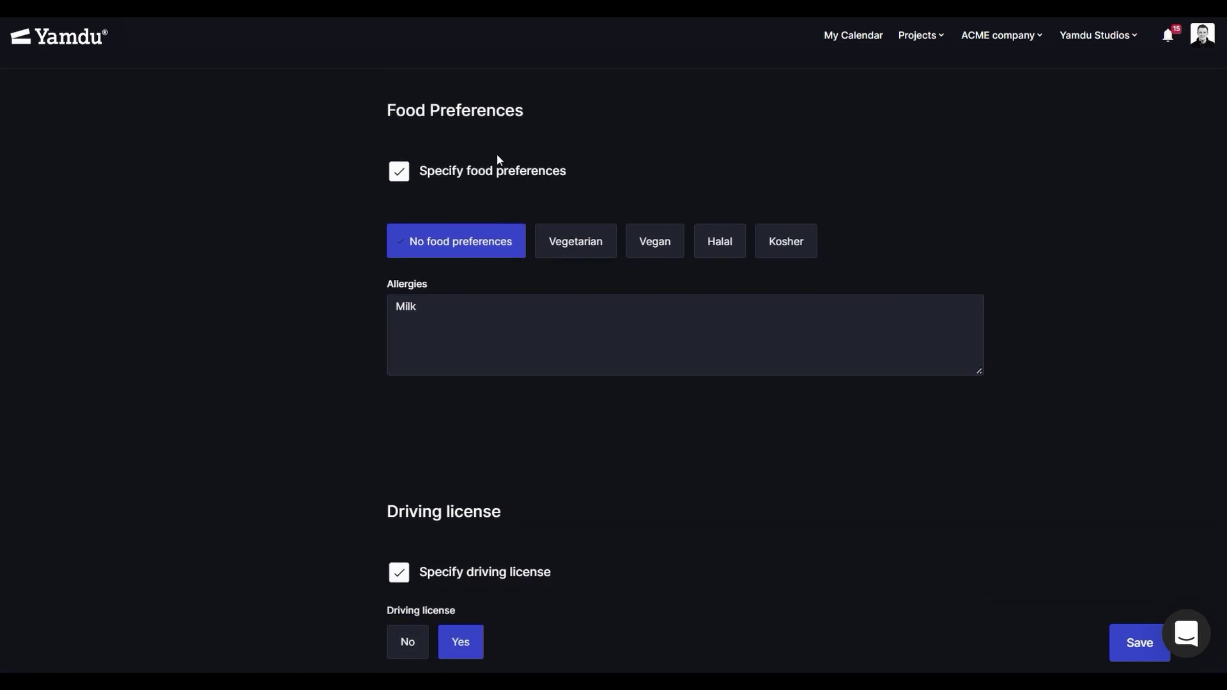
scroll(499, 160, "down", 4)
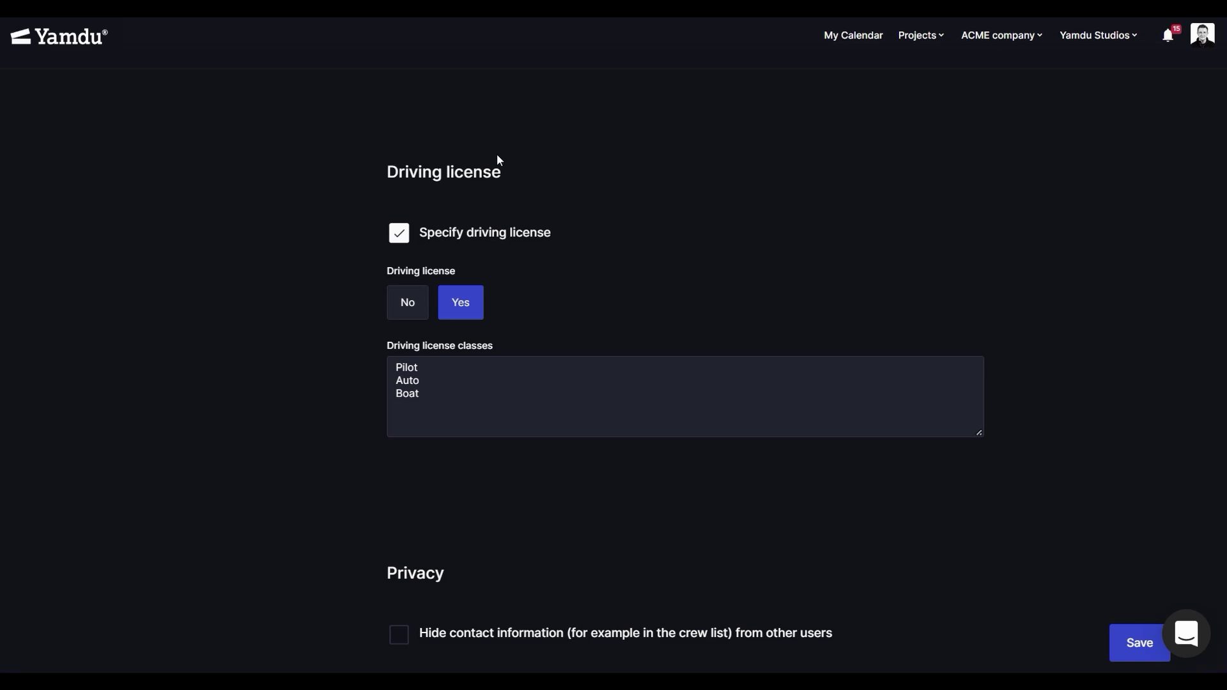
scroll(499, 159, "down", 2)
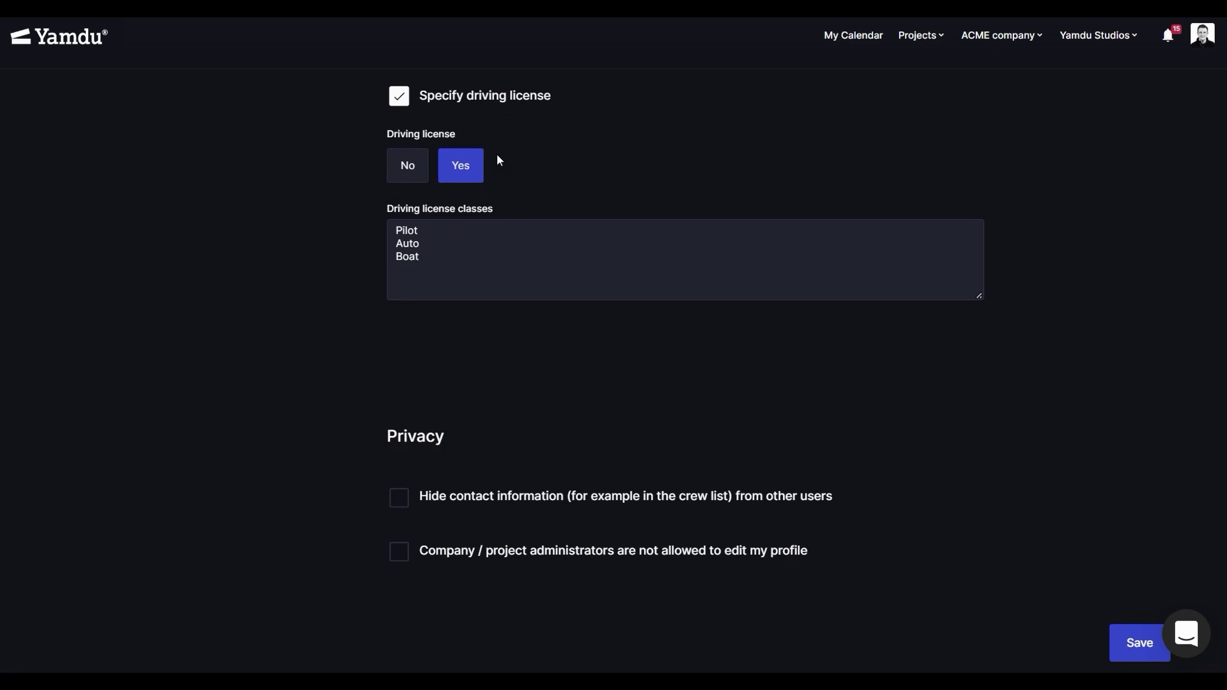
scroll(499, 160, "down", 1)
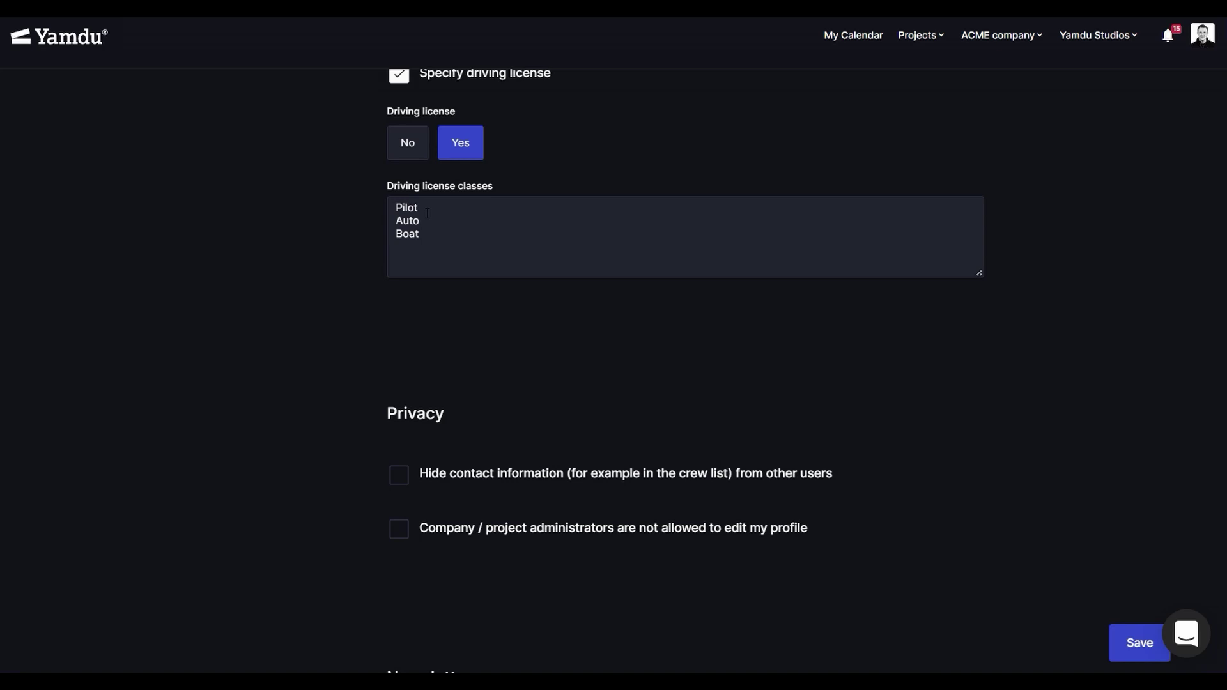
Save the profile with the newsletter subscription kept and introduction emails declined
scroll(557, 163, "down", 4)
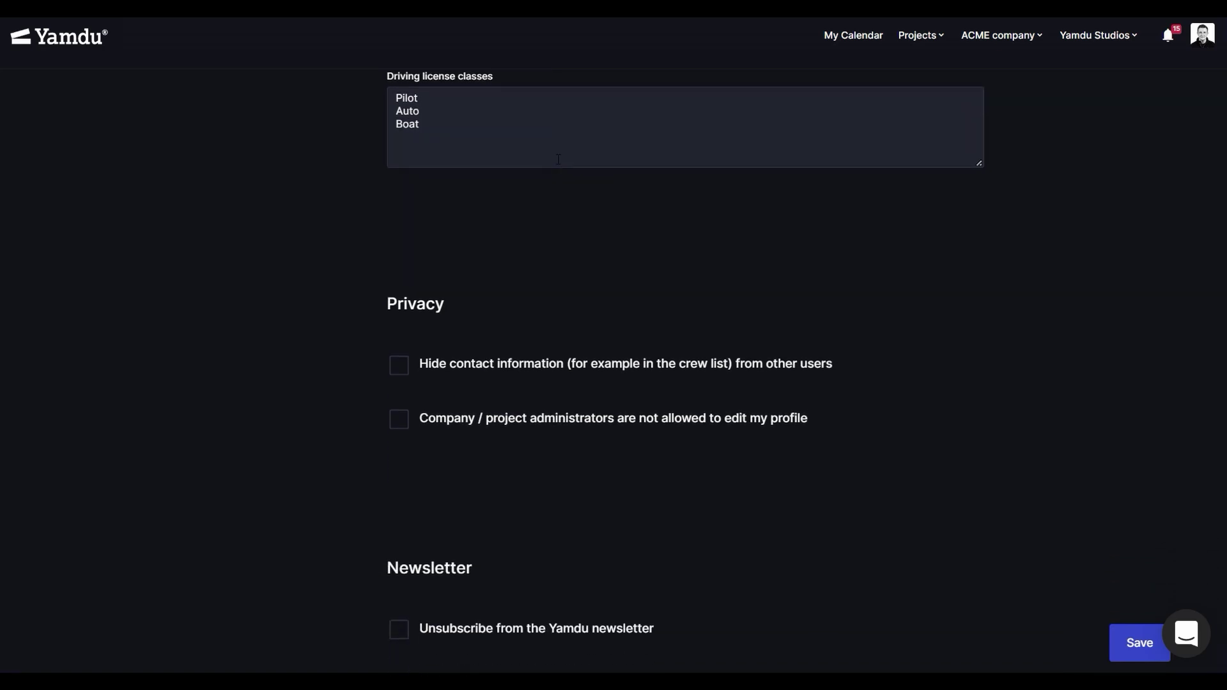
scroll(558, 165, "down", 2)
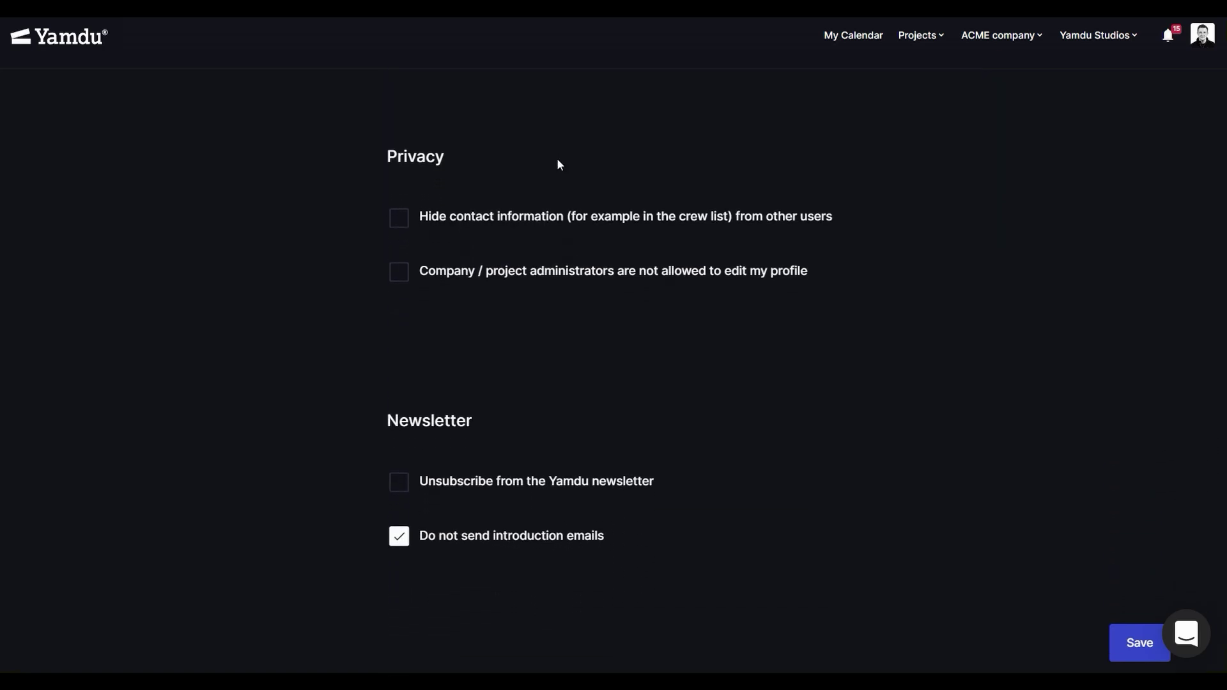
scroll(557, 164, "down", 3)
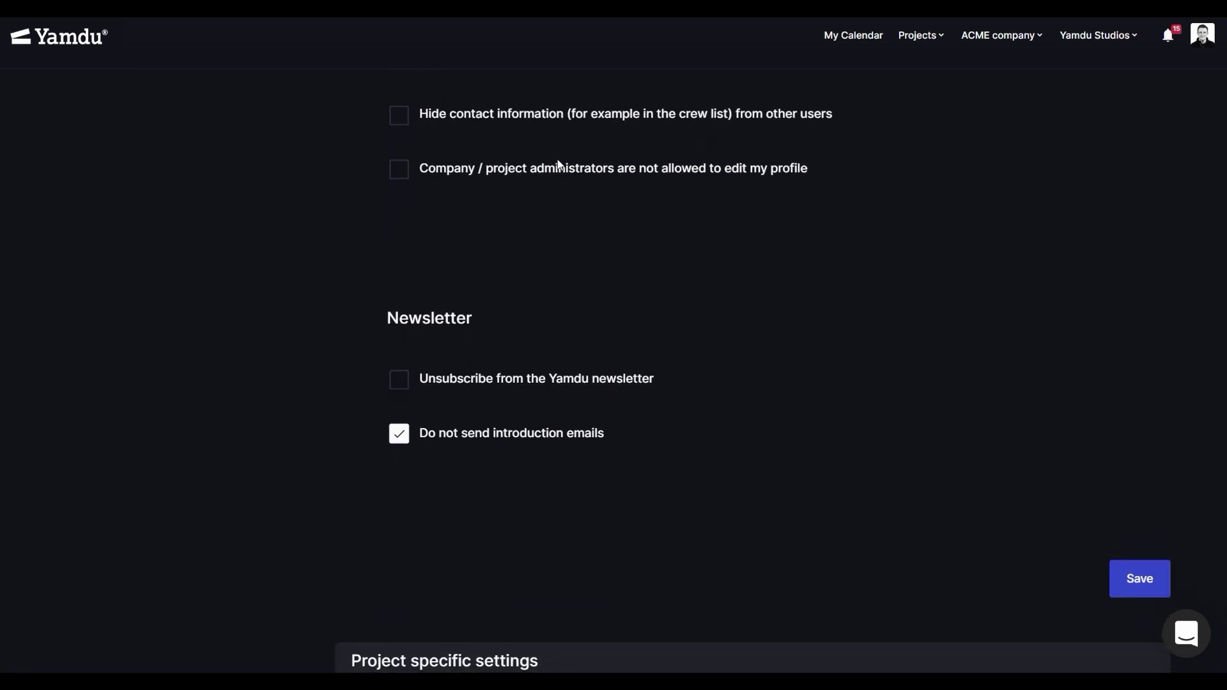
scroll(557, 164, "down", 1)
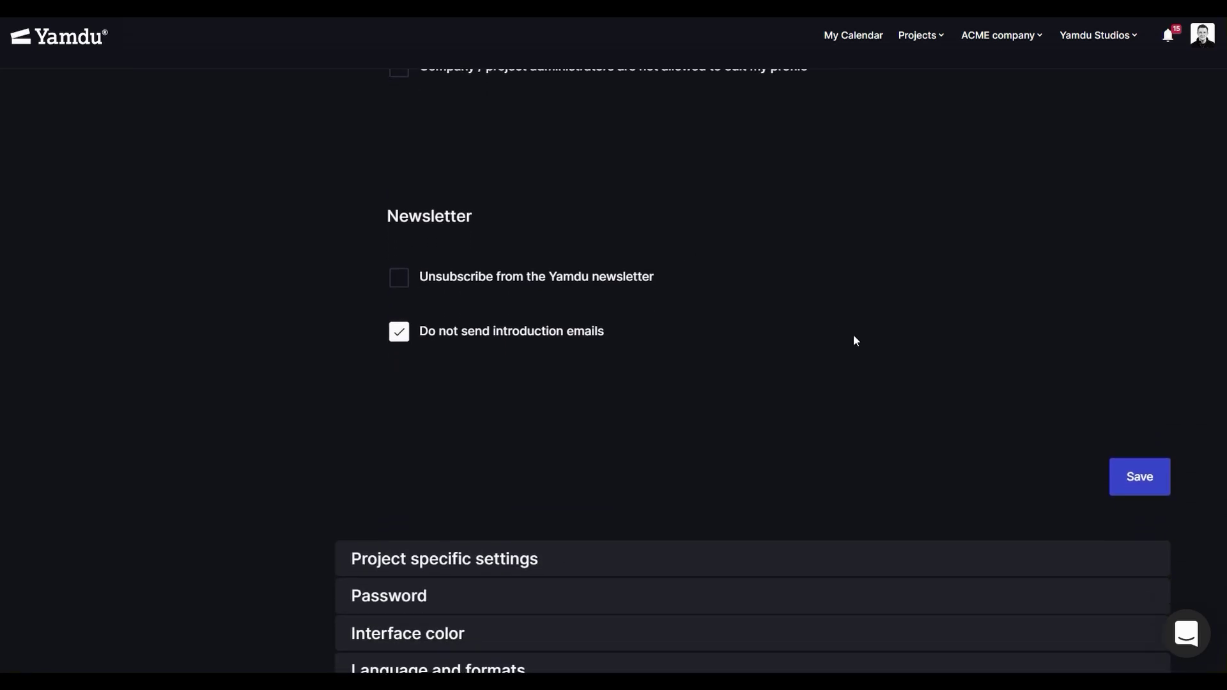
left_click(1142, 488)
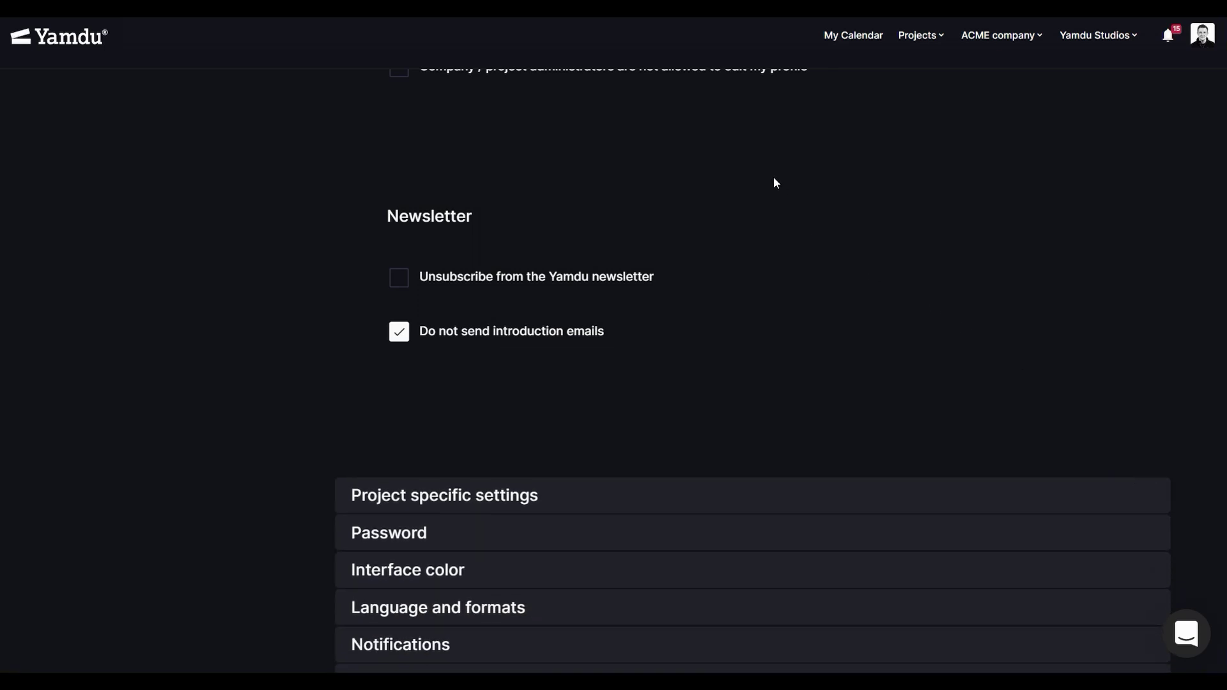
scroll(736, 199, "down", 2)
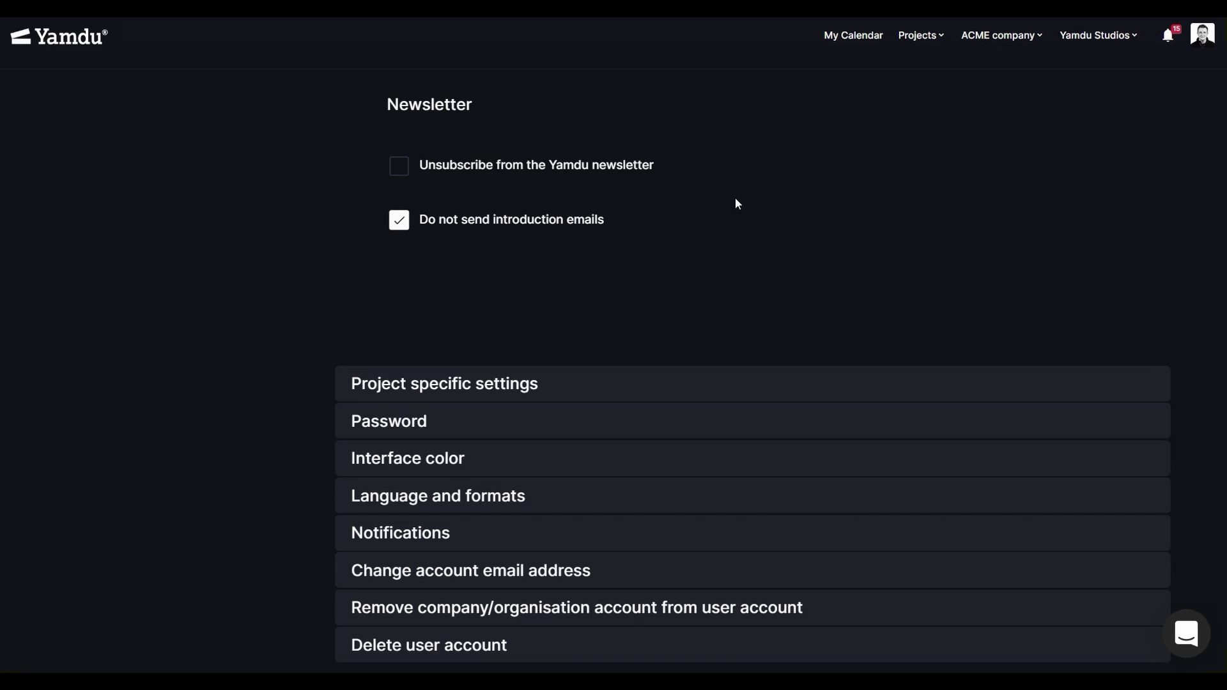
Under Interface color, select the Bright interface, then switch back to the Dark interface
left_click(490, 460)
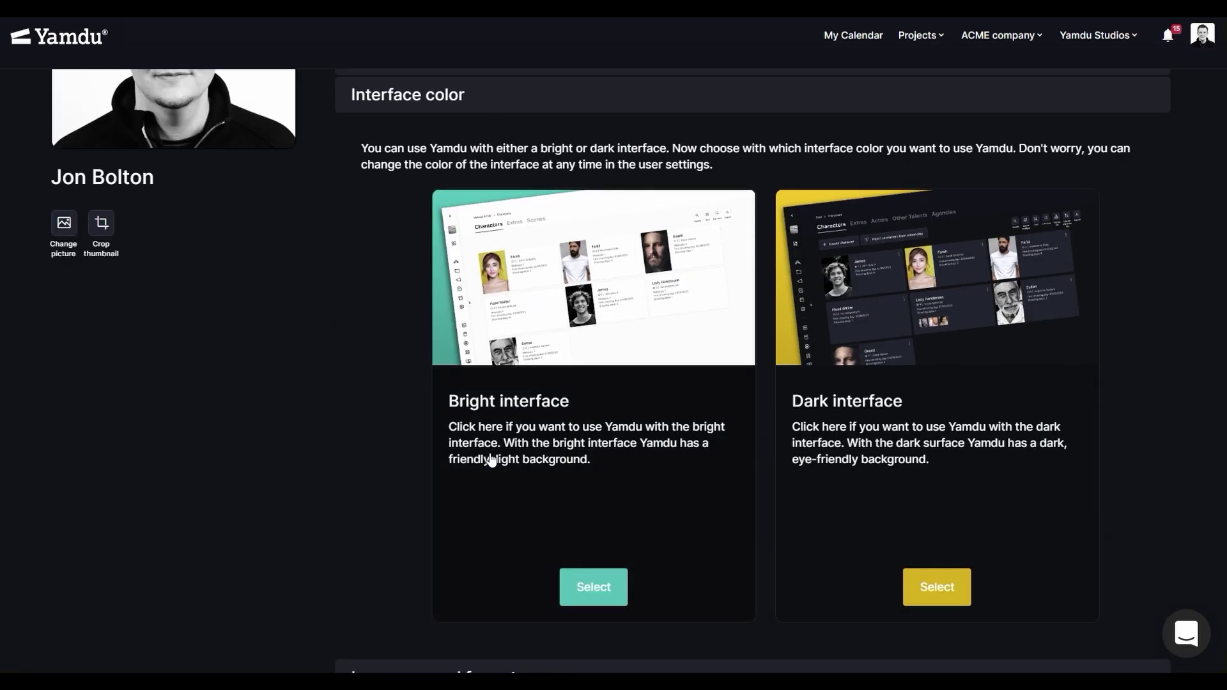
scroll(118, 350, "down", 2)
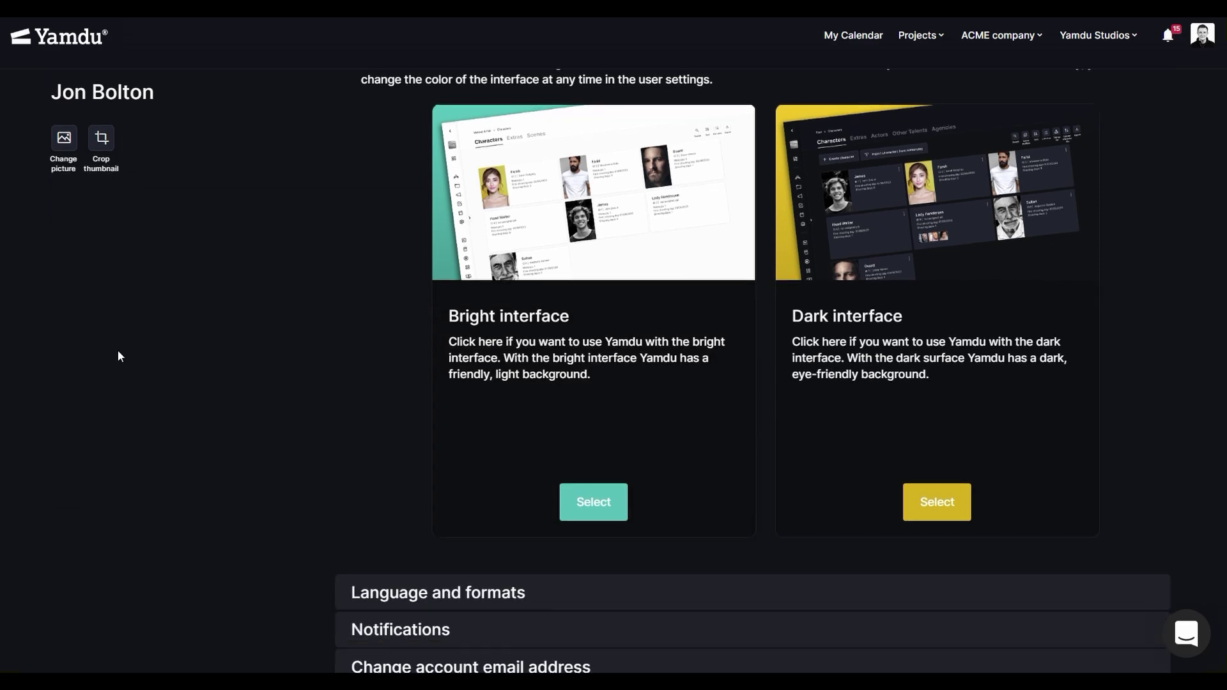
scroll(117, 350, "up", 4)
scroll(118, 350, "down", 3)
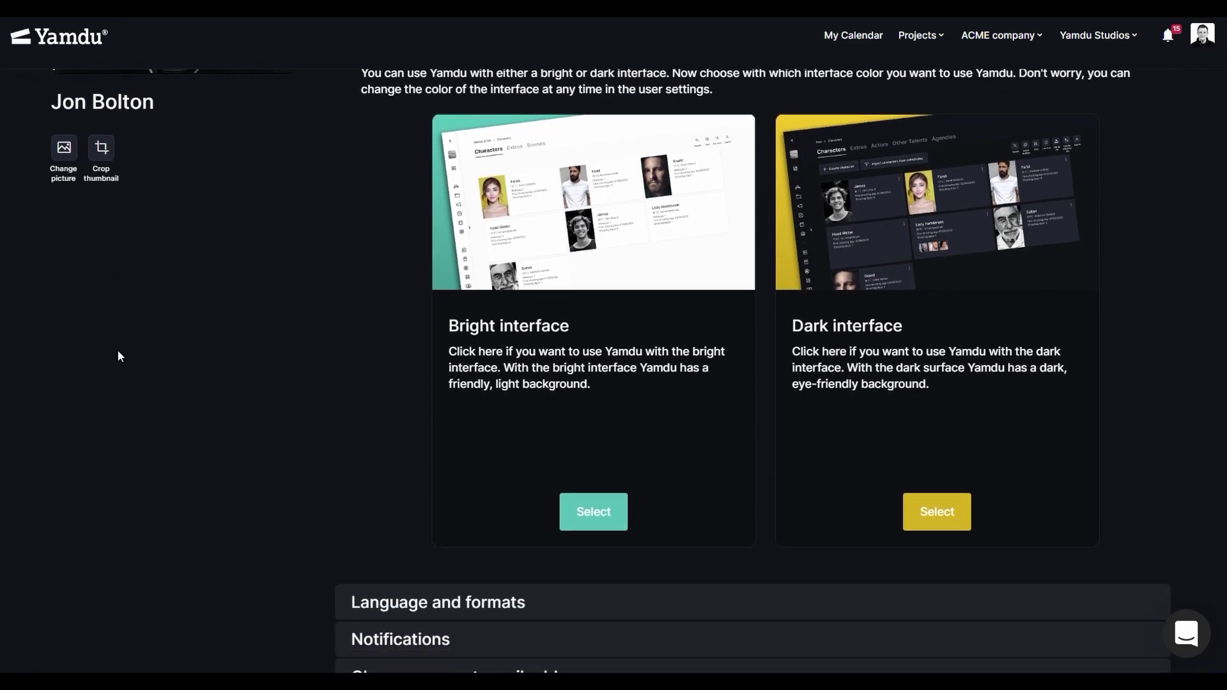
left_click(593, 512)
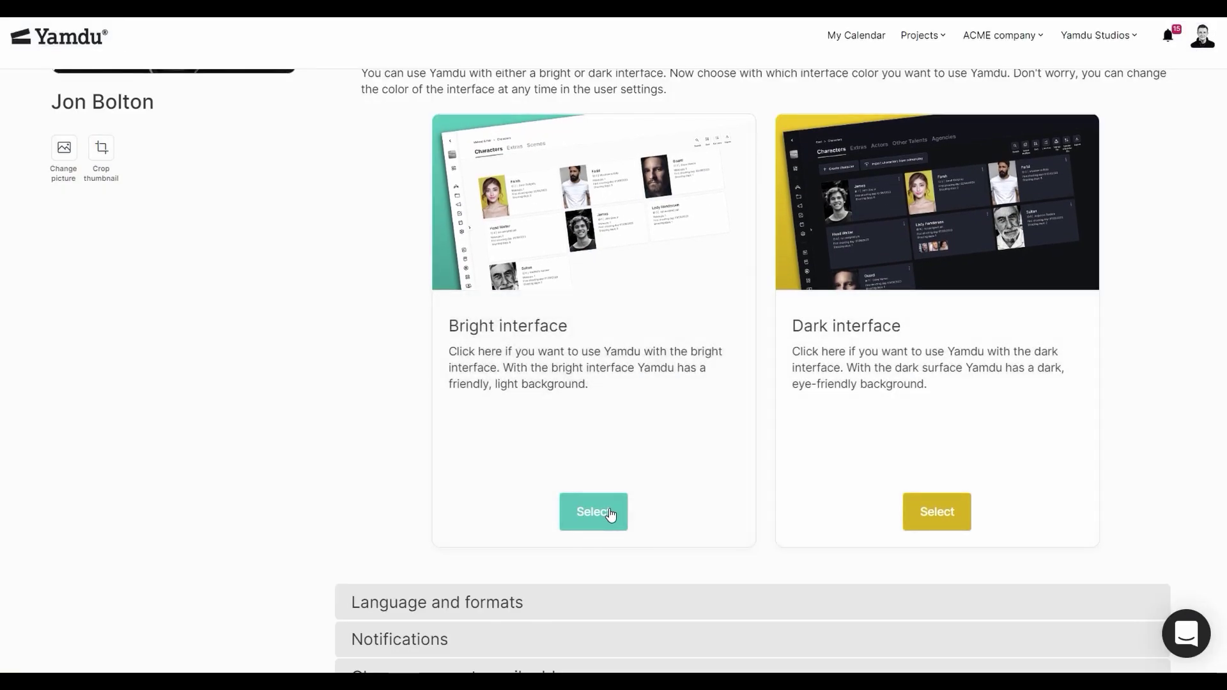
scroll(608, 512, "down", 3)
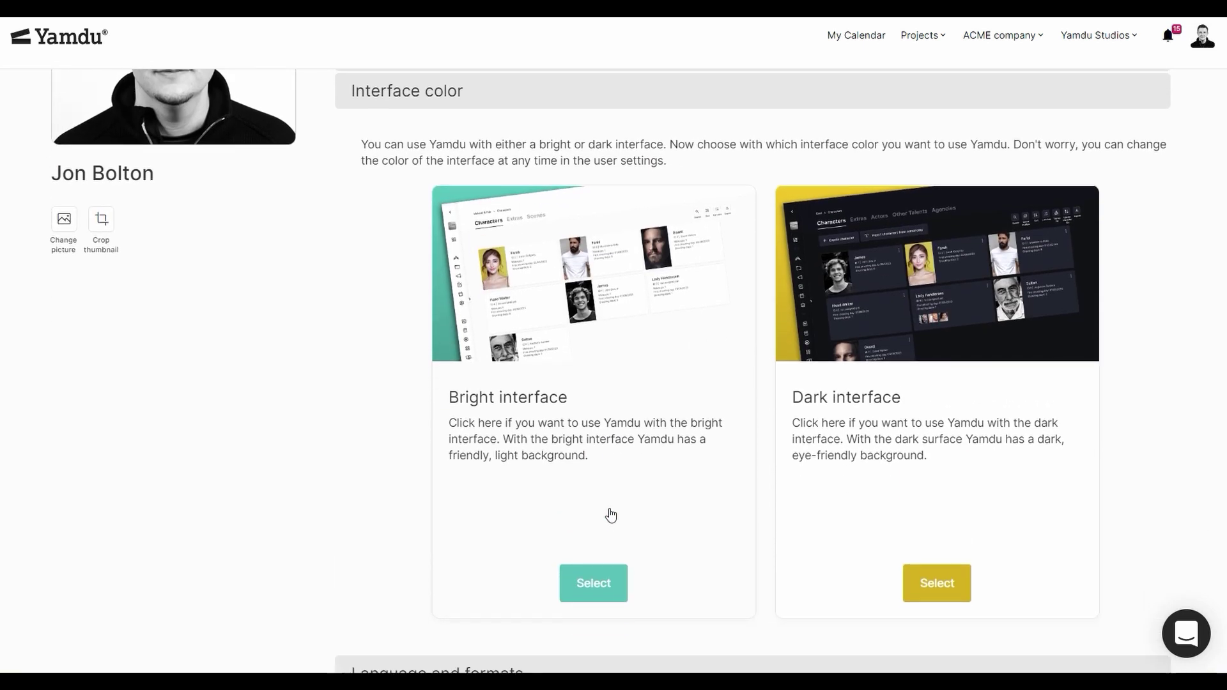
left_click(941, 506)
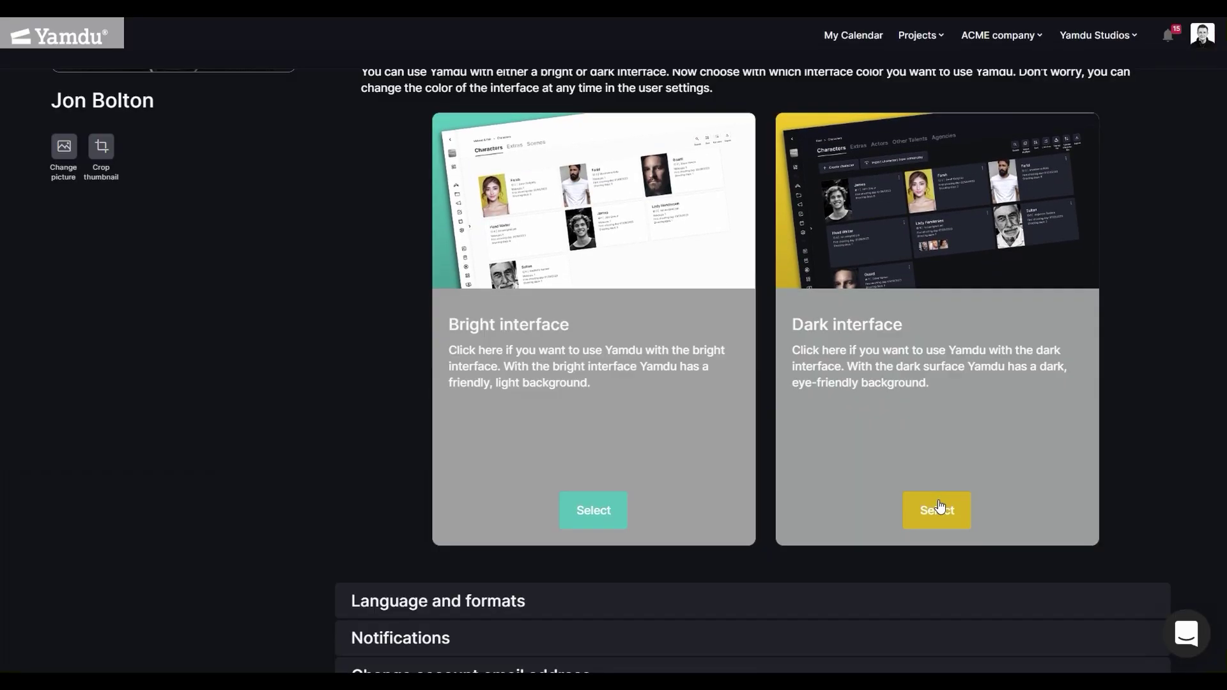
scroll(940, 506, "down", 3)
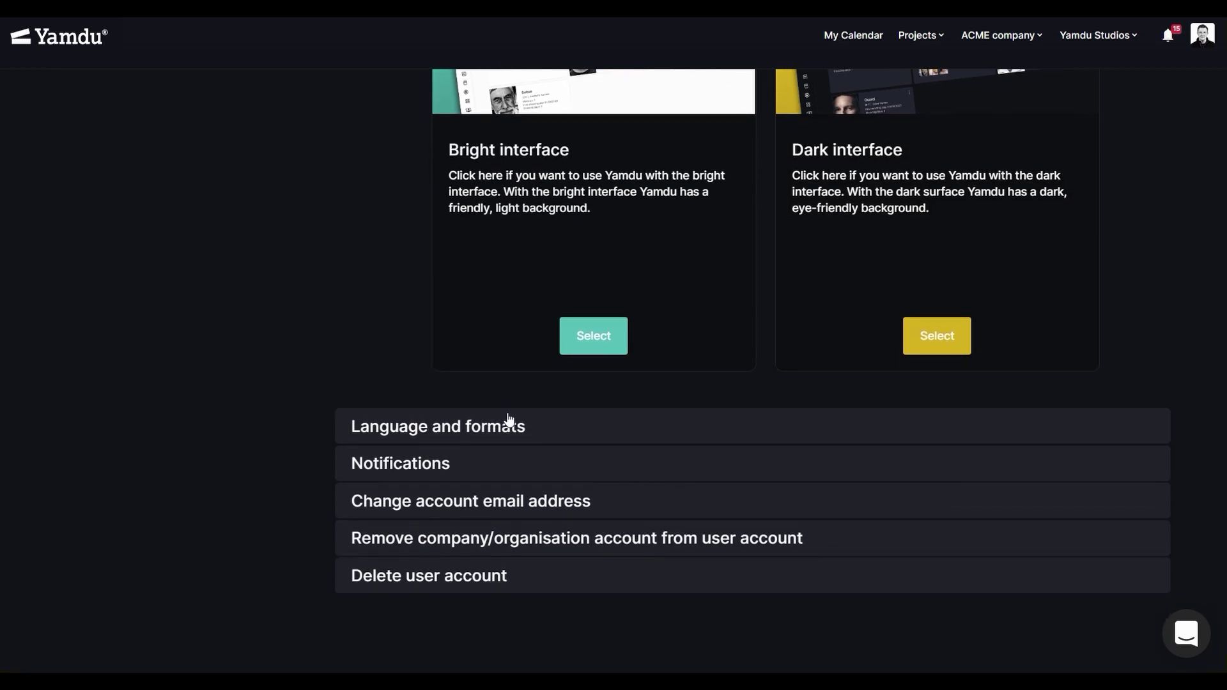
Open Language and formats and check the Language list, leaving English with country United States
left_click(543, 427)
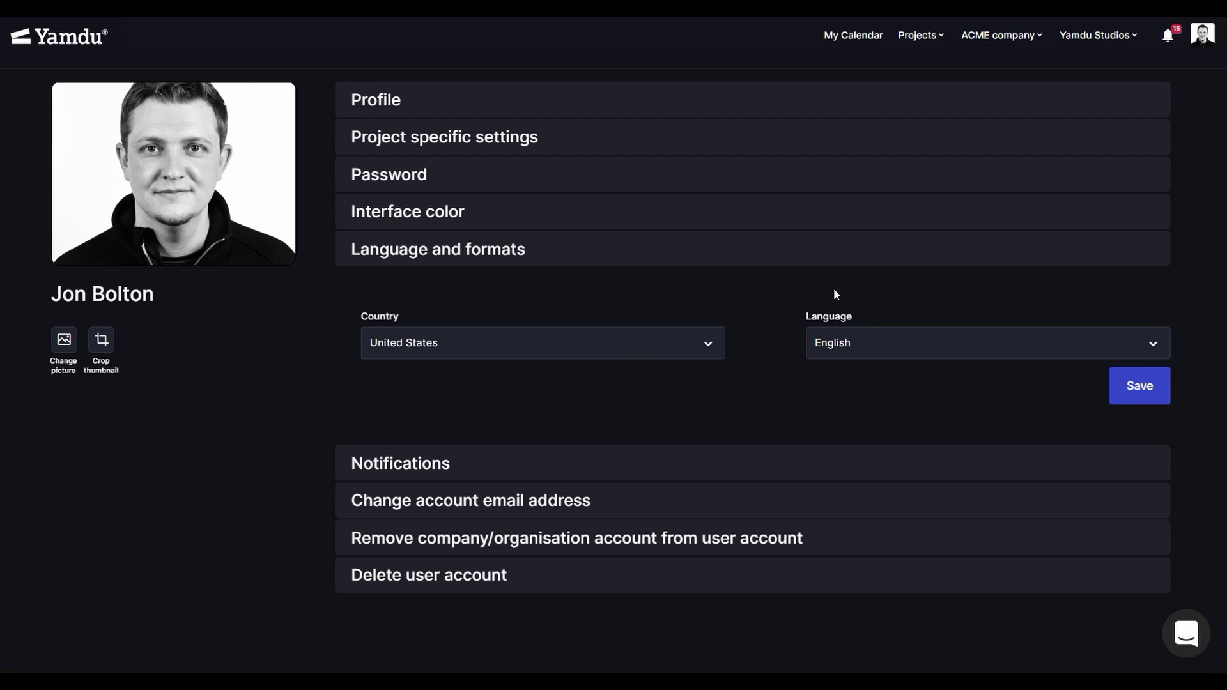
left_click(875, 346)
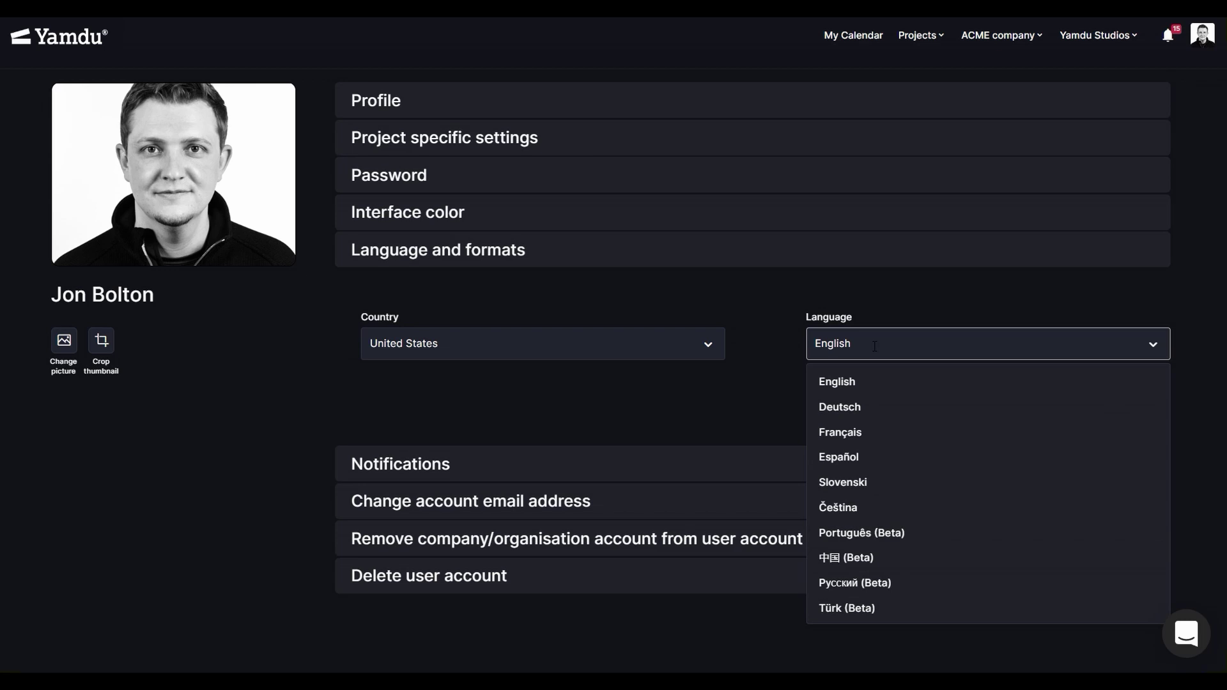
left_click(874, 345)
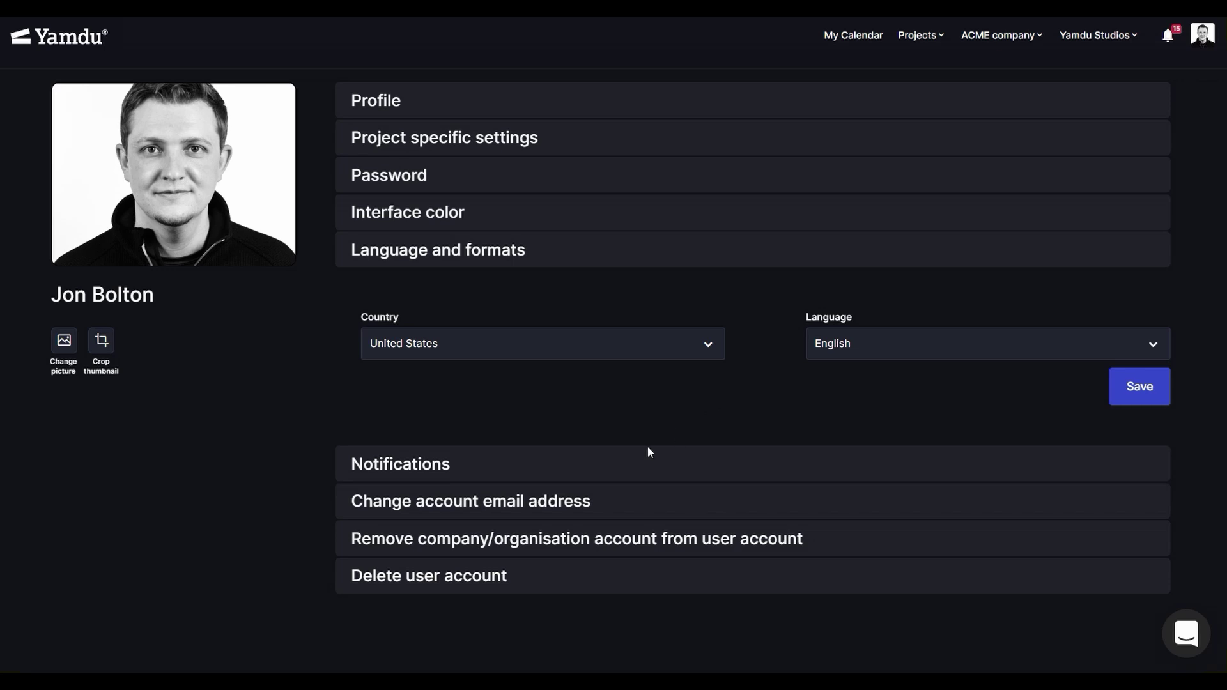
Expand Notifications and review the E-Mail/Push choices for each event type down to Save
left_click(500, 459)
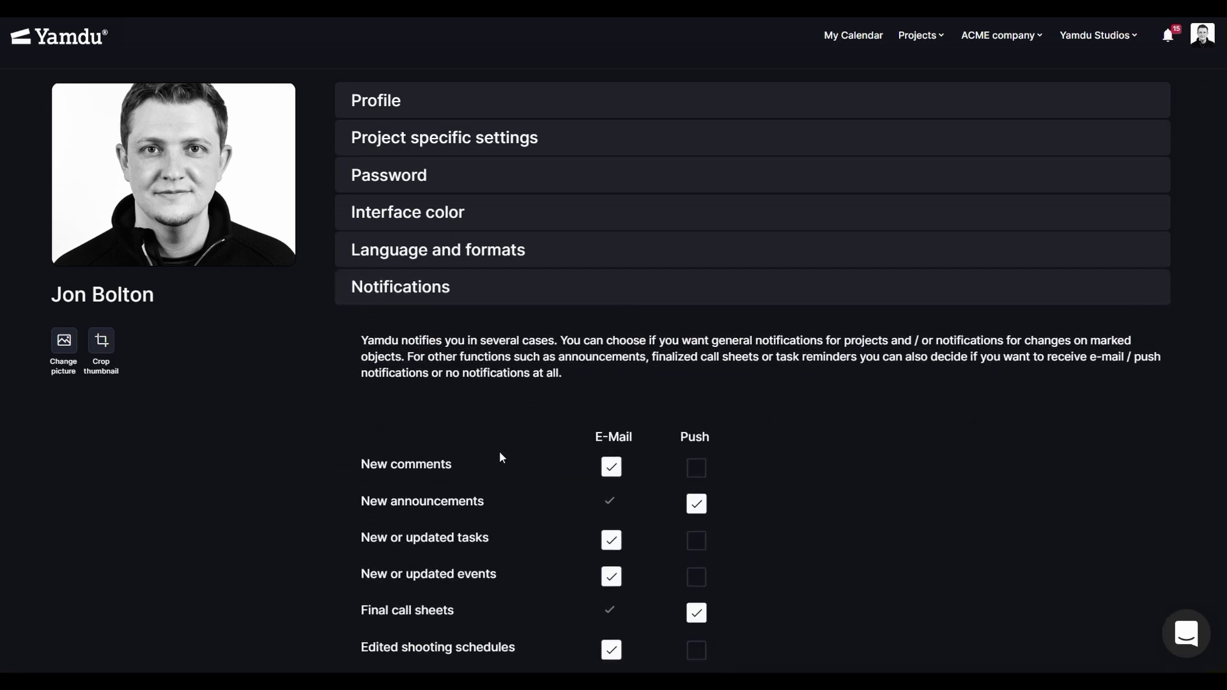
scroll(500, 453, "down", 2)
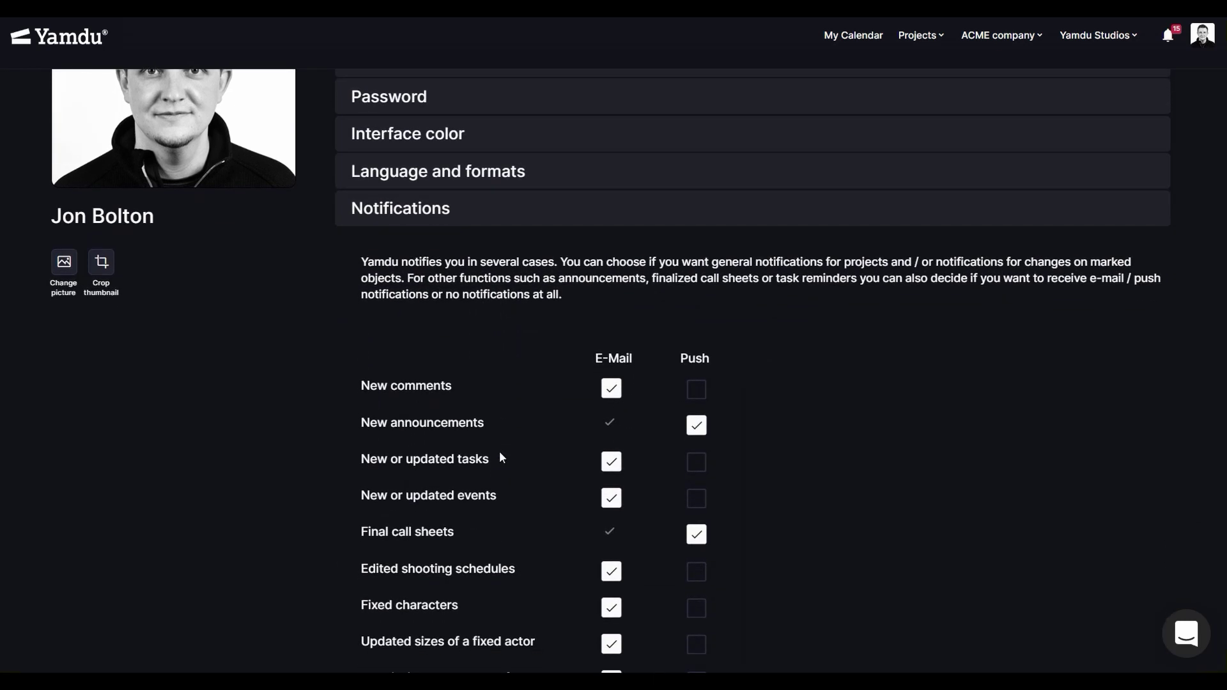
scroll(500, 451, "down", 1)
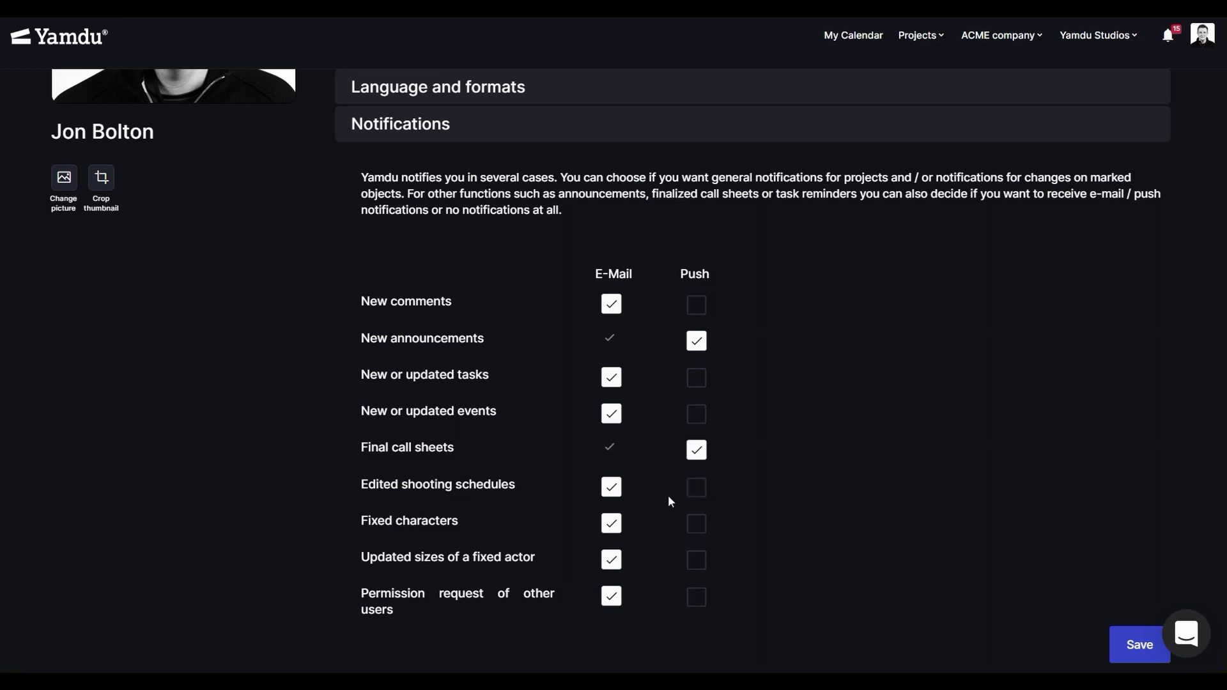
scroll(668, 501, "down", 1)
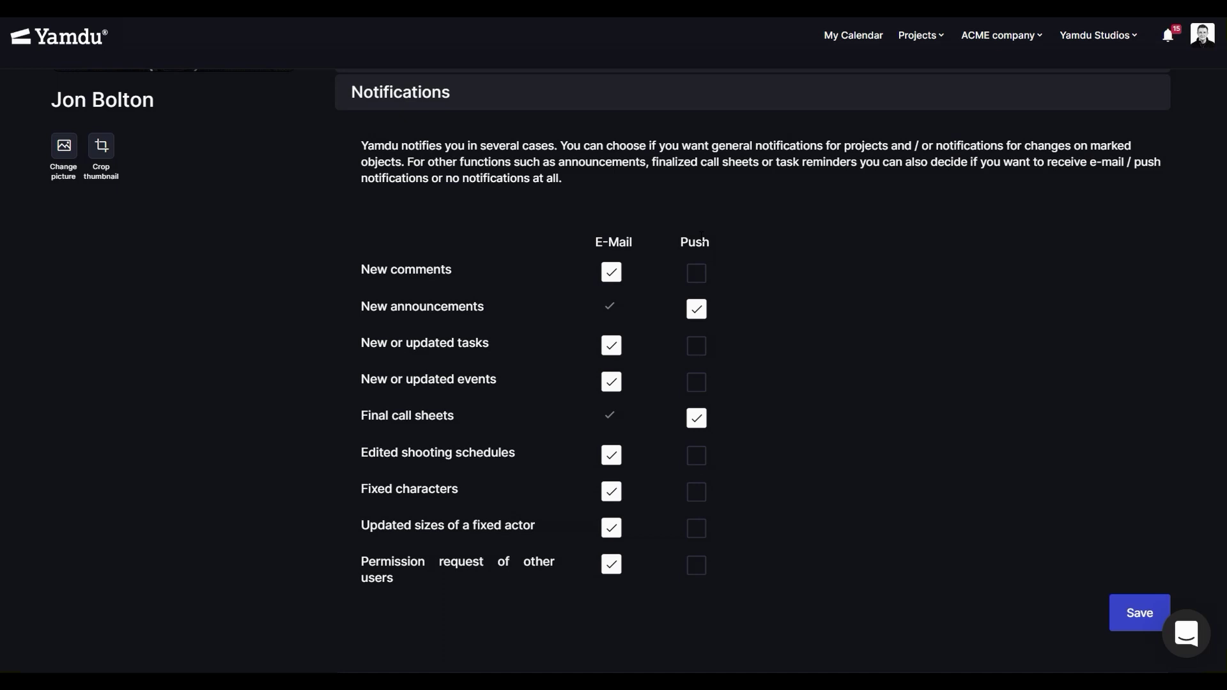
scroll(759, 255, "down", 3)
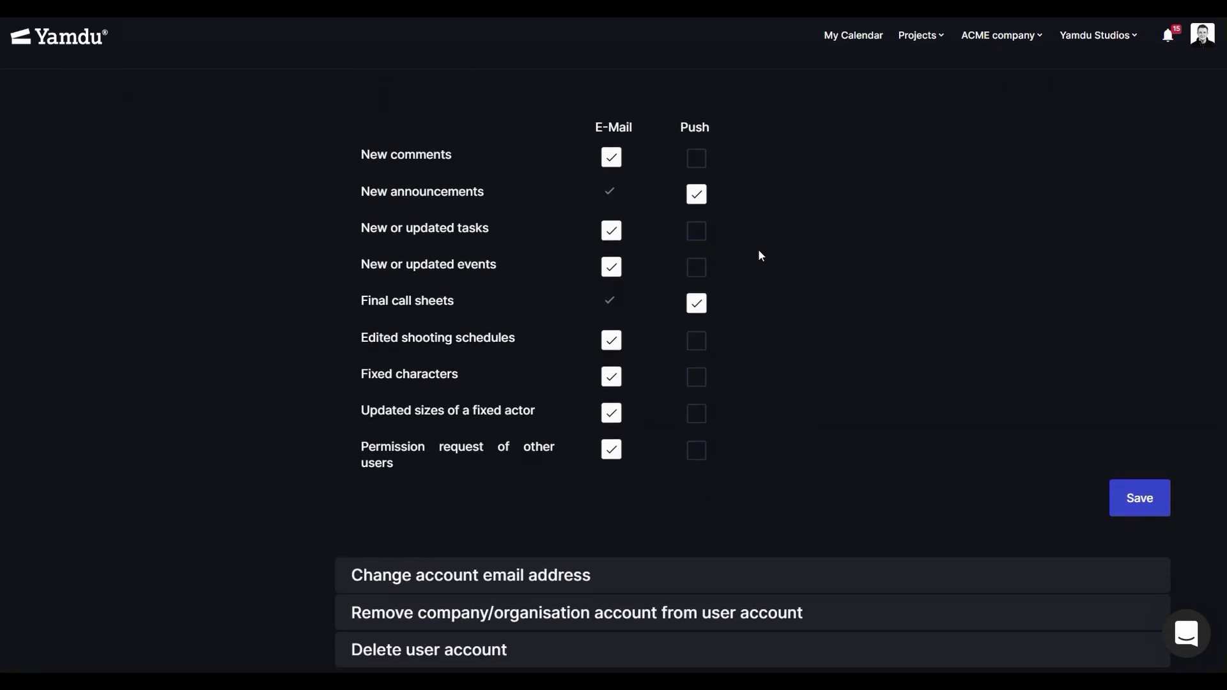
scroll(759, 255, "down", 1)
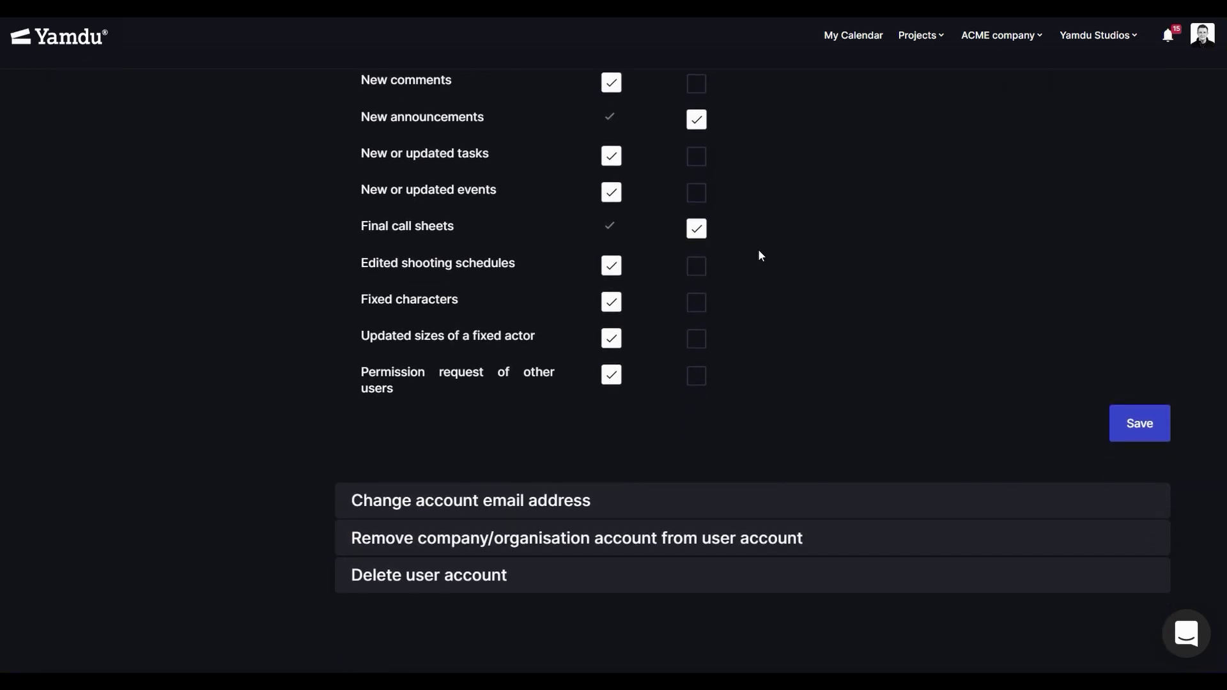
Save the notifications: e-mail for most events, push only for new announcements and final call sheets
left_click(1135, 431)
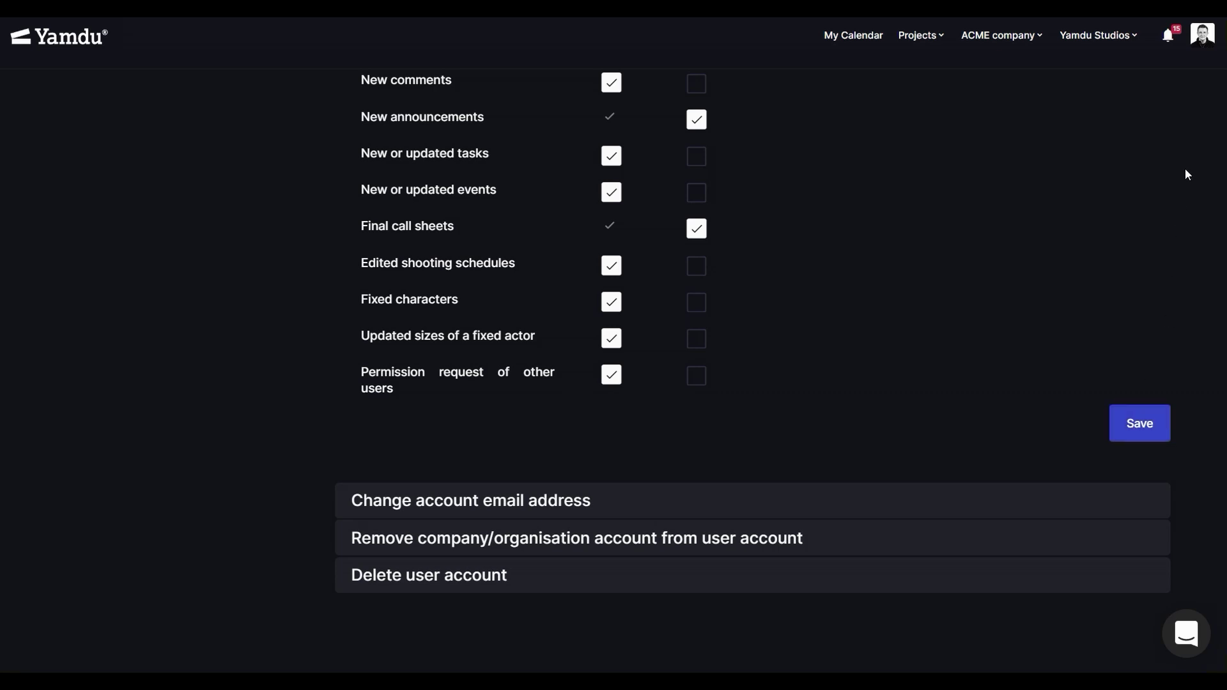